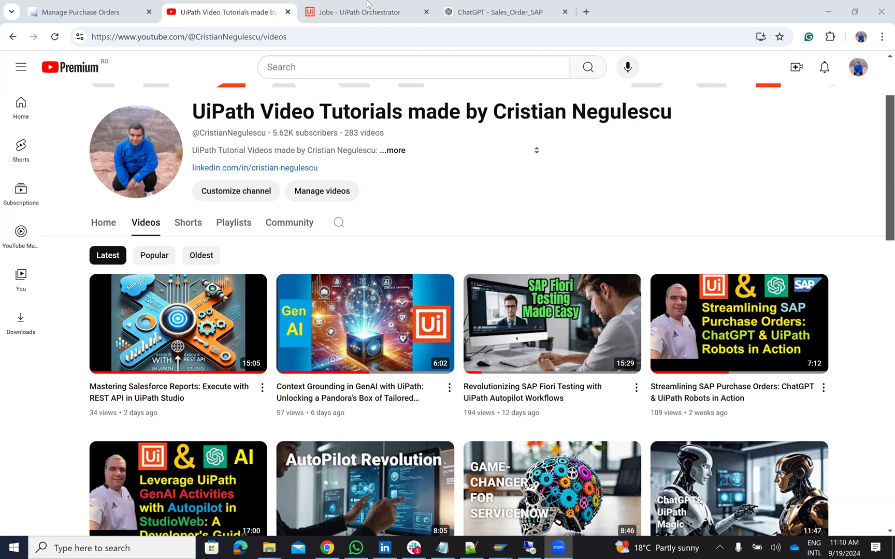
click(492, 12)
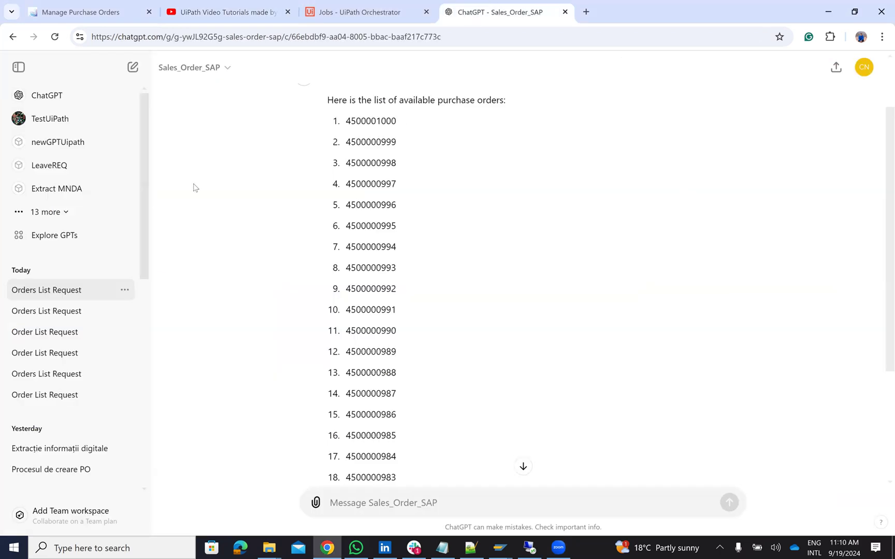
scroll(194, 188, up, 2)
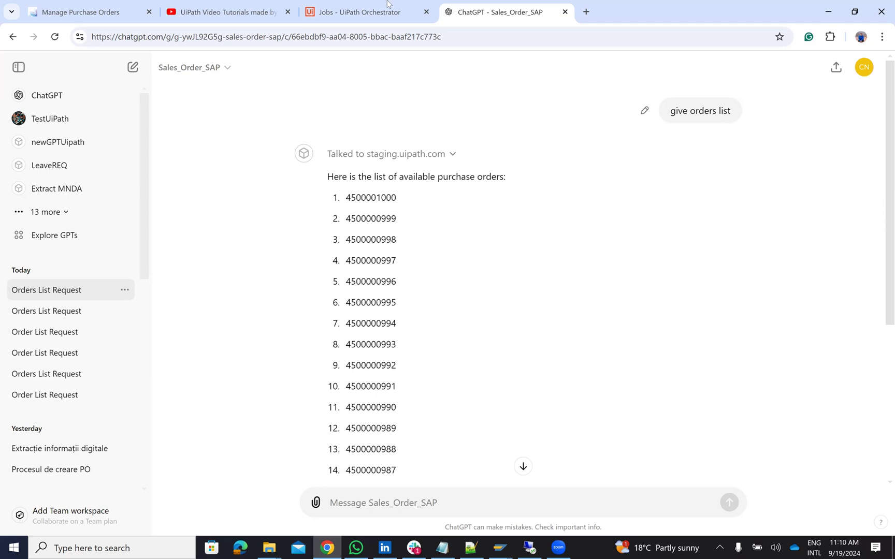
click(329, 8)
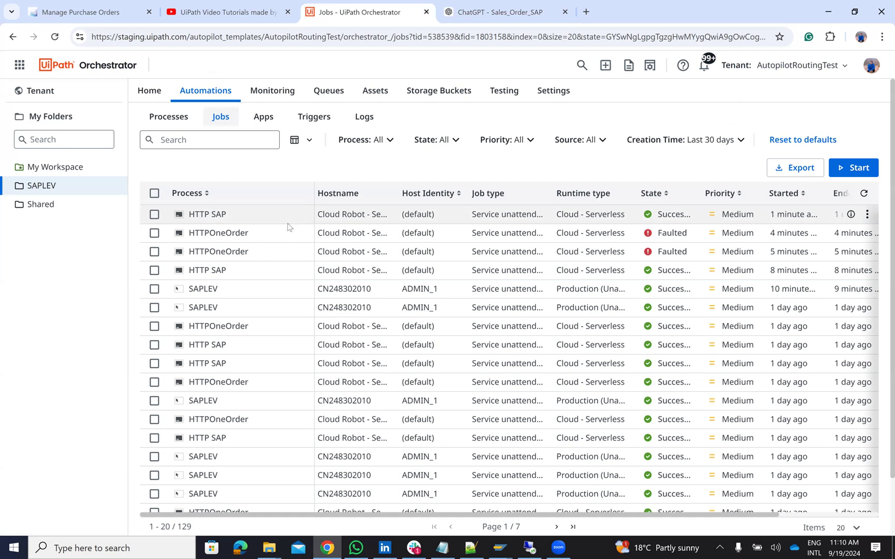
click(527, 9)
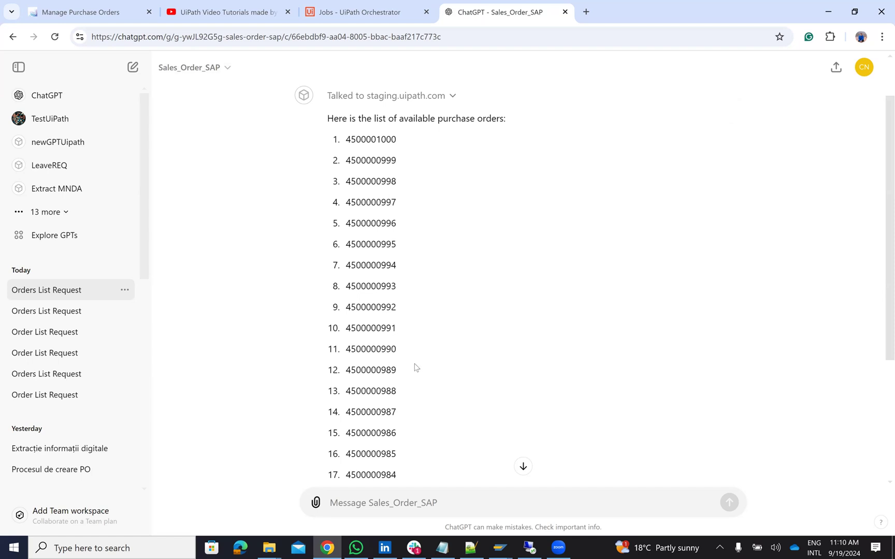
double_click(366, 369)
key(ctrl+c)
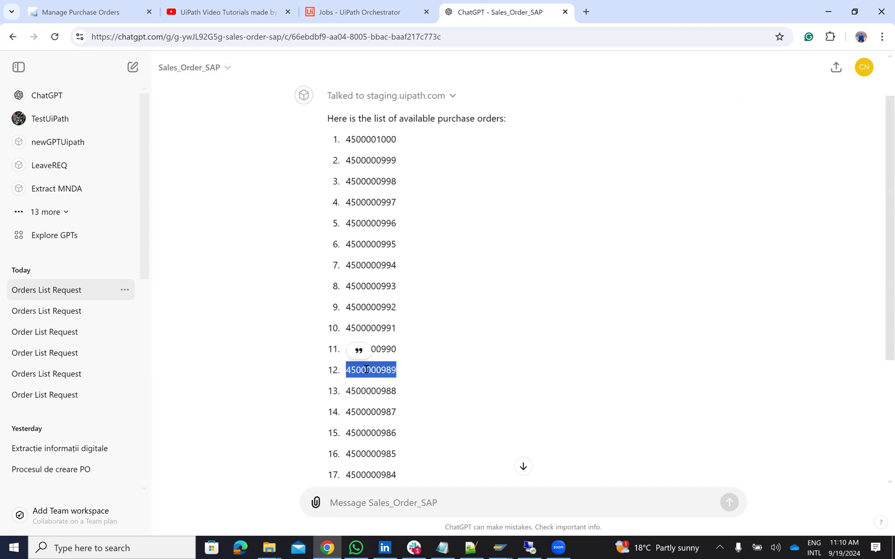
scroll(507, 371, down, 3)
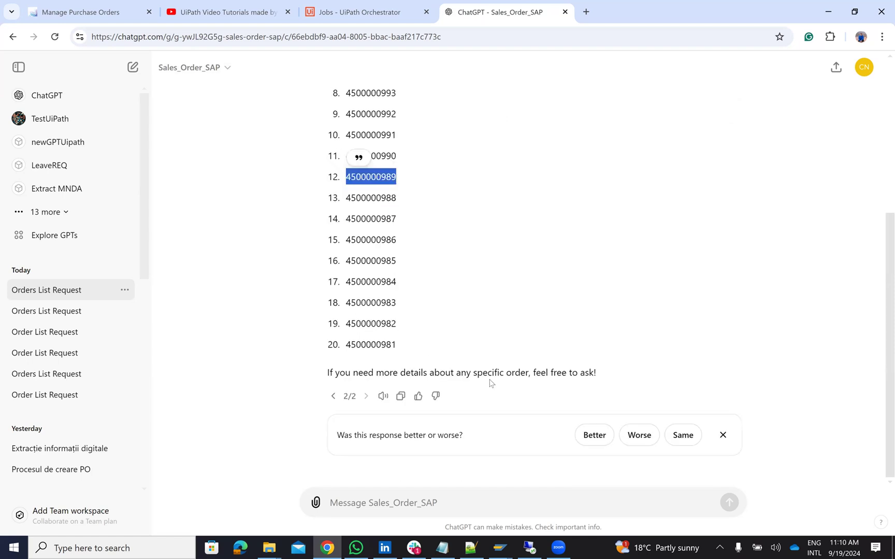
click(386, 497)
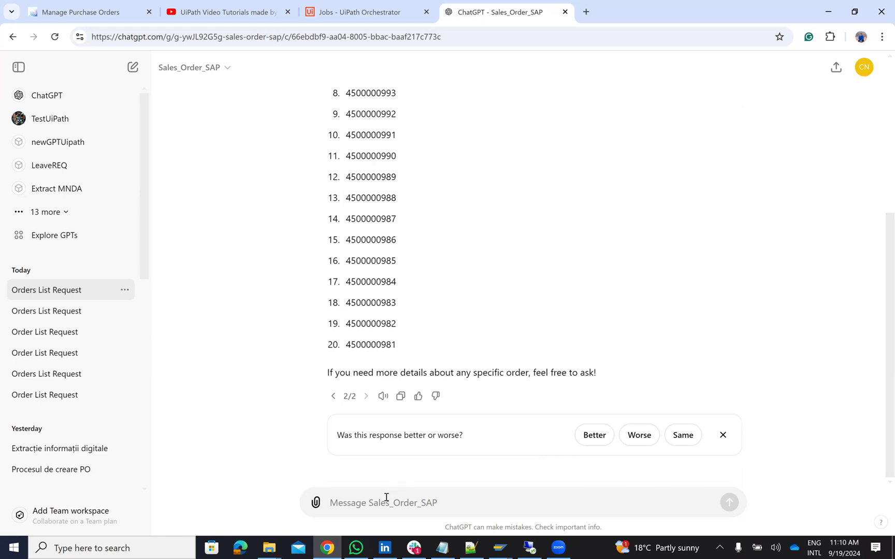
text(give details a)
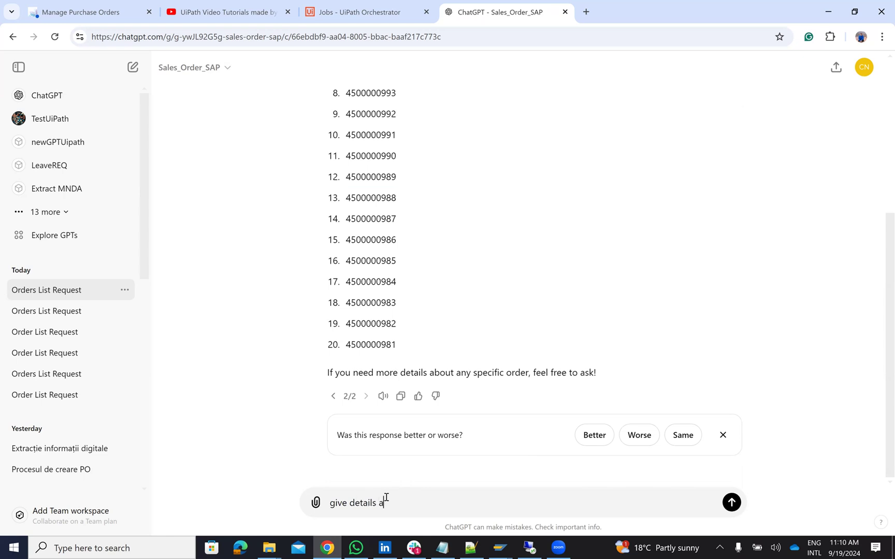
text(bout order)
key(ctrl+v)
key(BackSpace)
text(7)
key(shift+Return)
key(BackSpace)
click(729, 509)
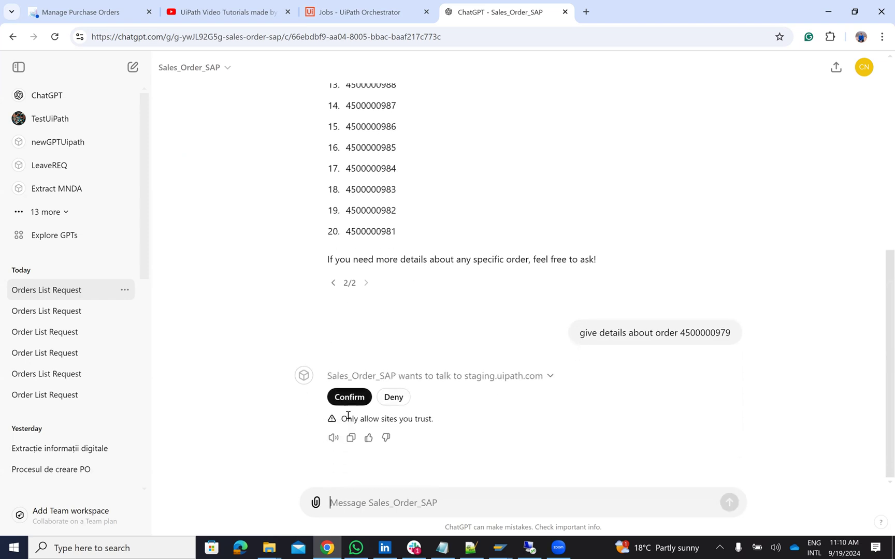
click(346, 398)
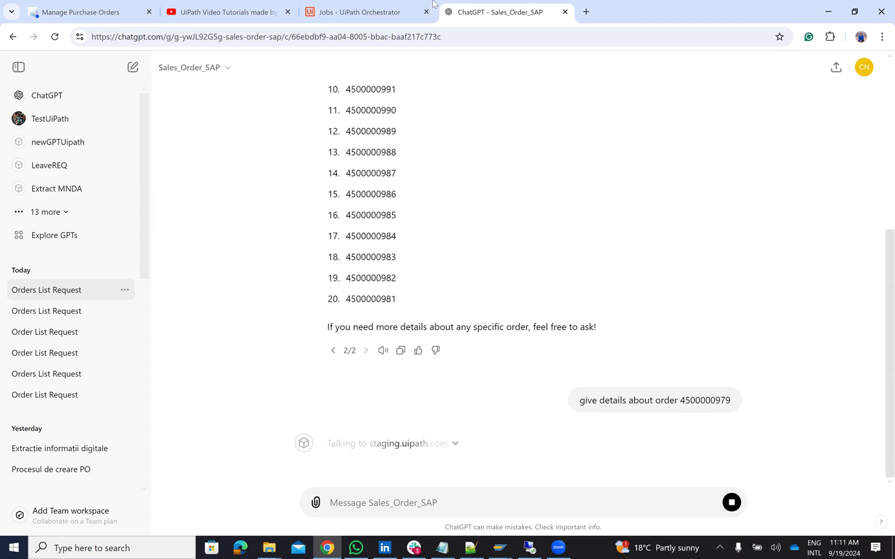
Step: Check the triggered Orchestrator job, then read the reply: TG10, 1 PC, 13 USD
click(377, 9)
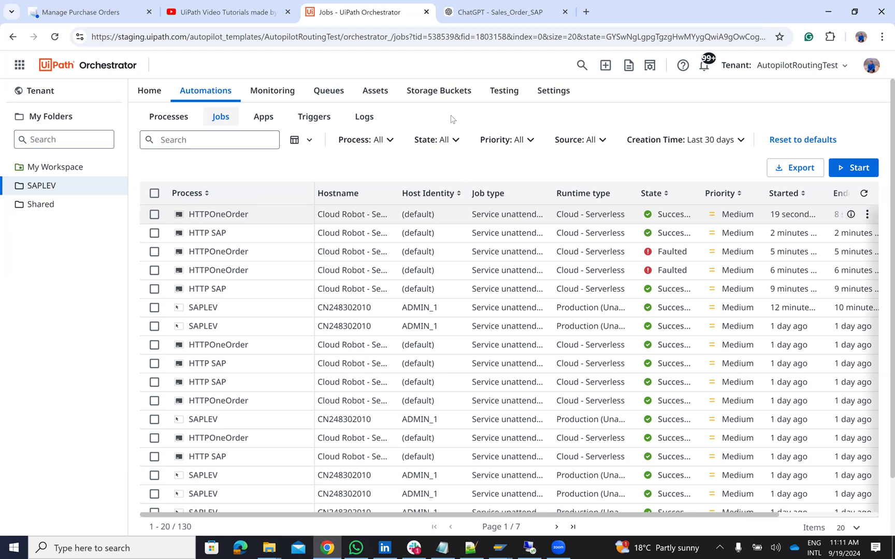
click(515, 13)
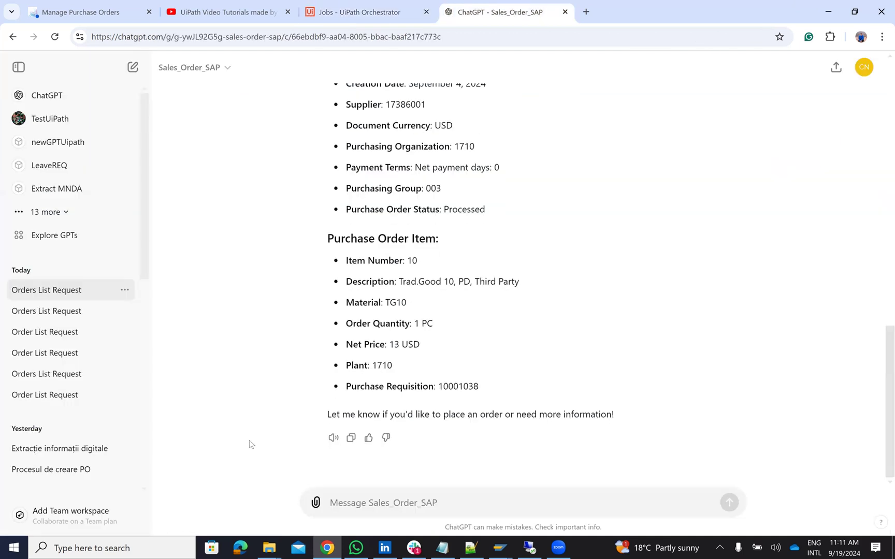
scroll(266, 438, up, 3)
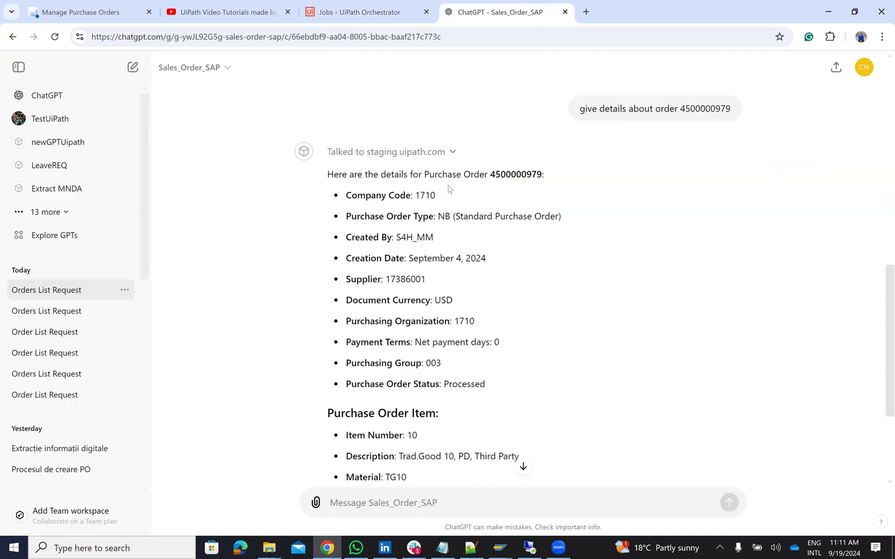
scroll(452, 260, down, 3)
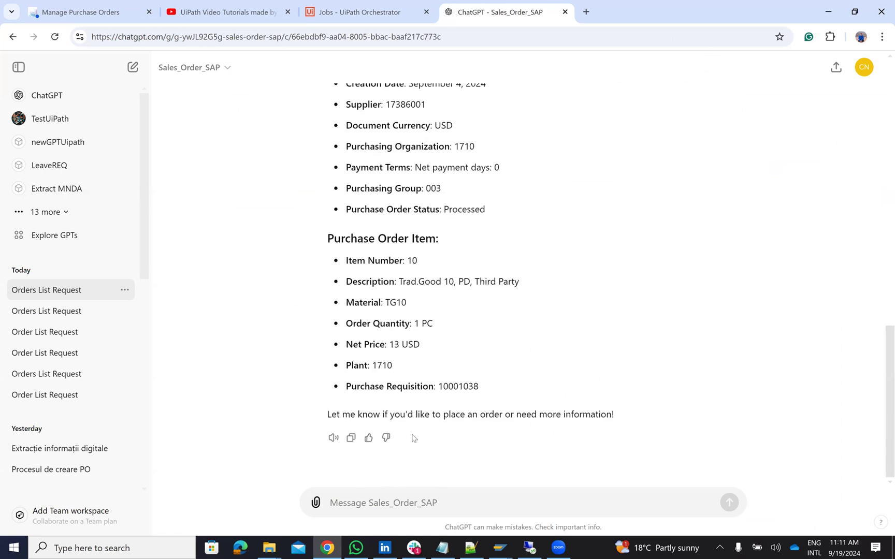
click(351, 507)
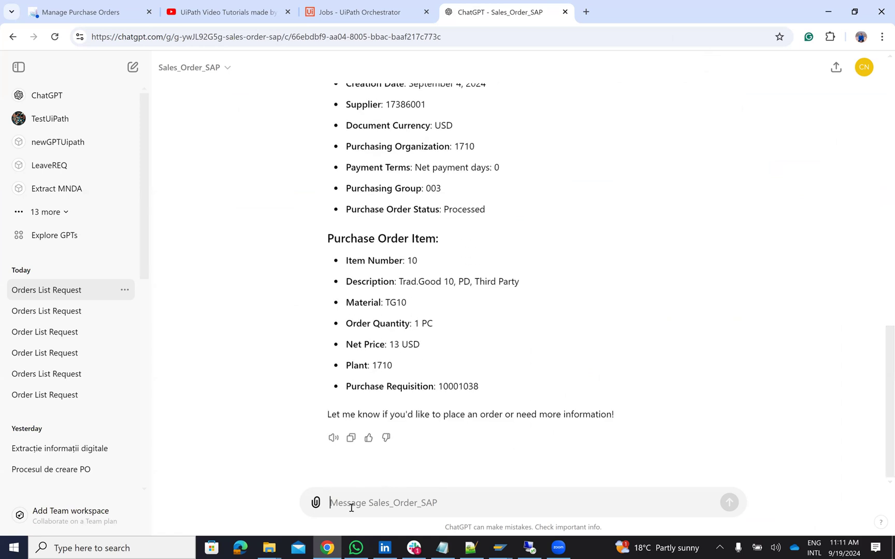
text(cr)
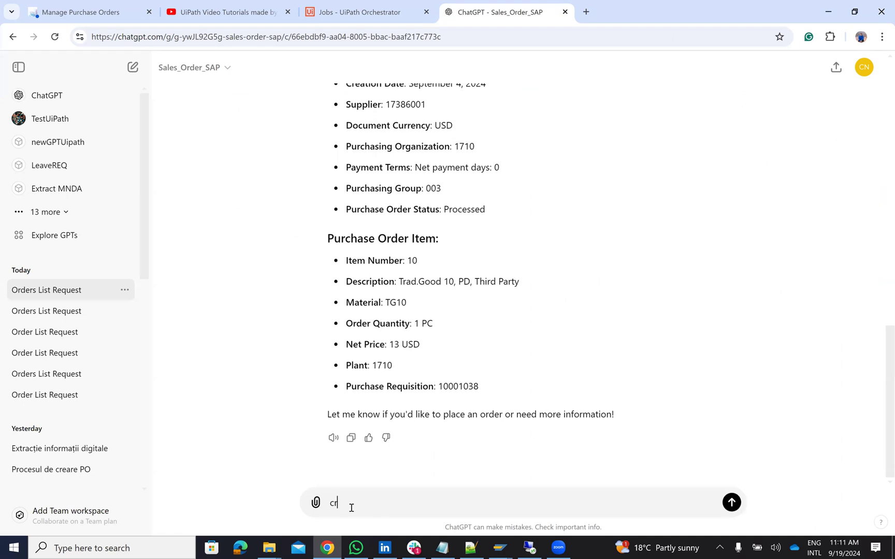
text(eate a orde)
key(BackSpace)
key(BackSpace)
key(BackSpace)
key(BackSpace)
text(new order similar with)
key(ctrl+v)
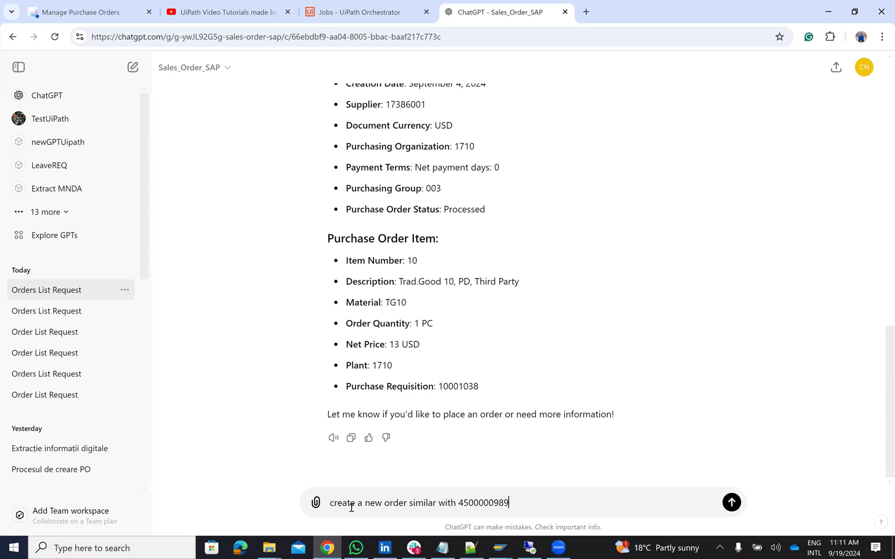
key(BackSpace)
key(BackSpace)
text(79)
text( but i)
text( want)
text( q)
text(uan)
text(tity to)
text( 5 )
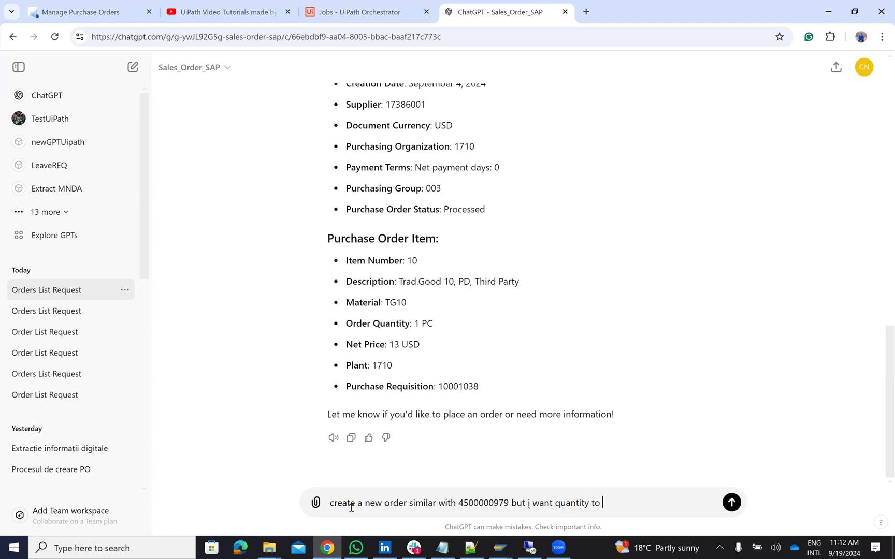
text(prcs)
key(BackSpace)
key(Return)
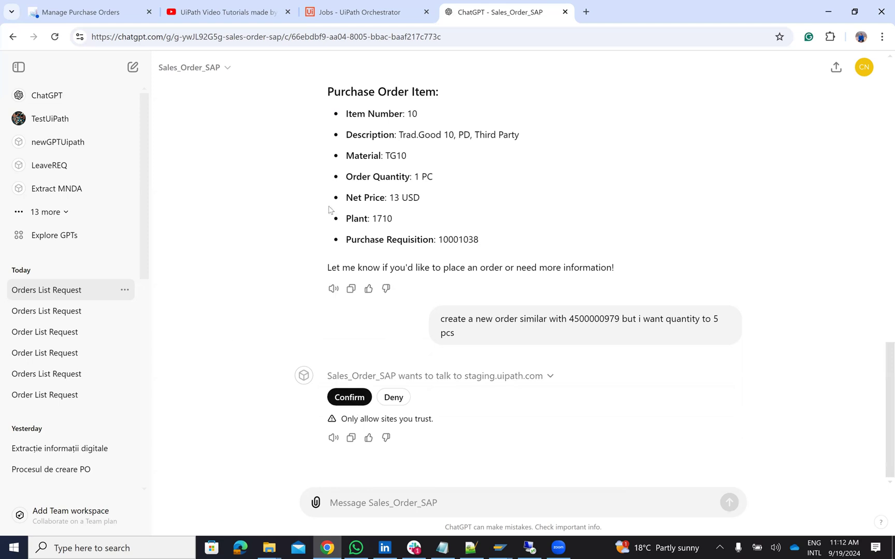
click(348, 398)
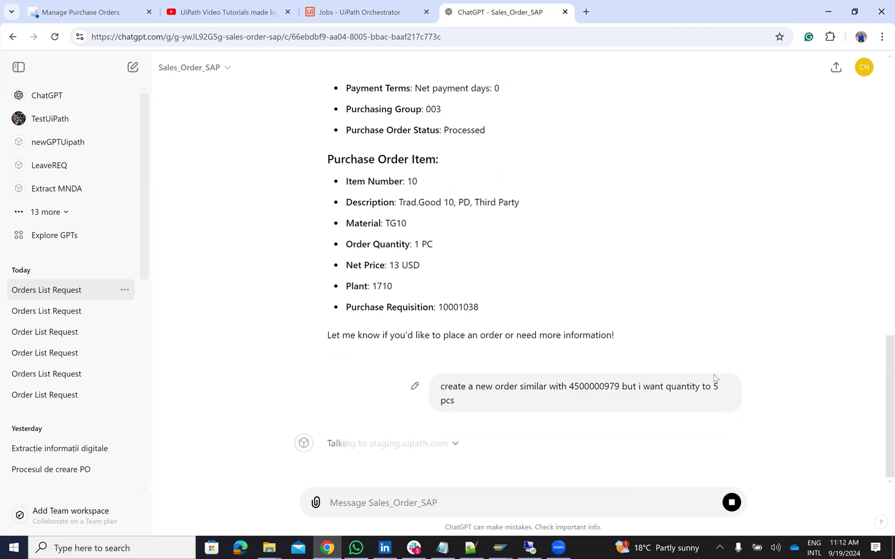
click(349, 11)
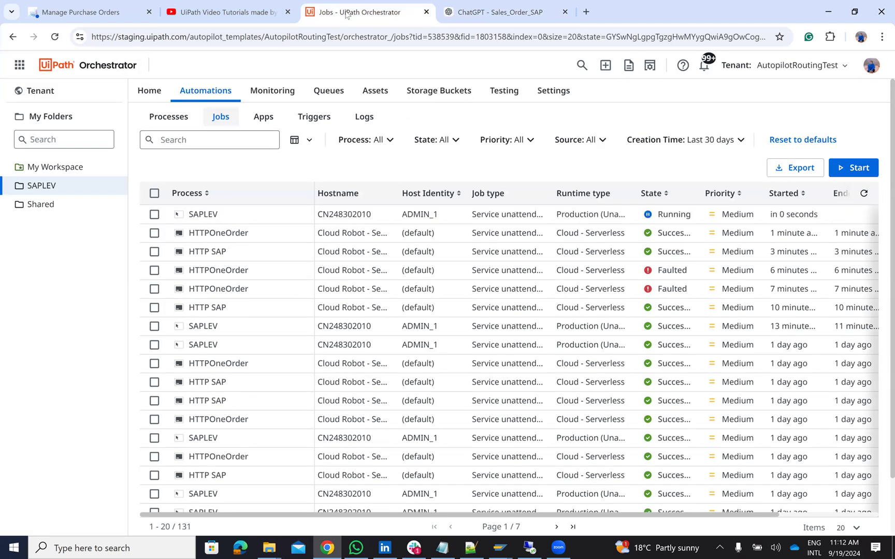
Step: Check the remote SAP robot machine, then see the newest SAPLEV job finish Successful
click(529, 548)
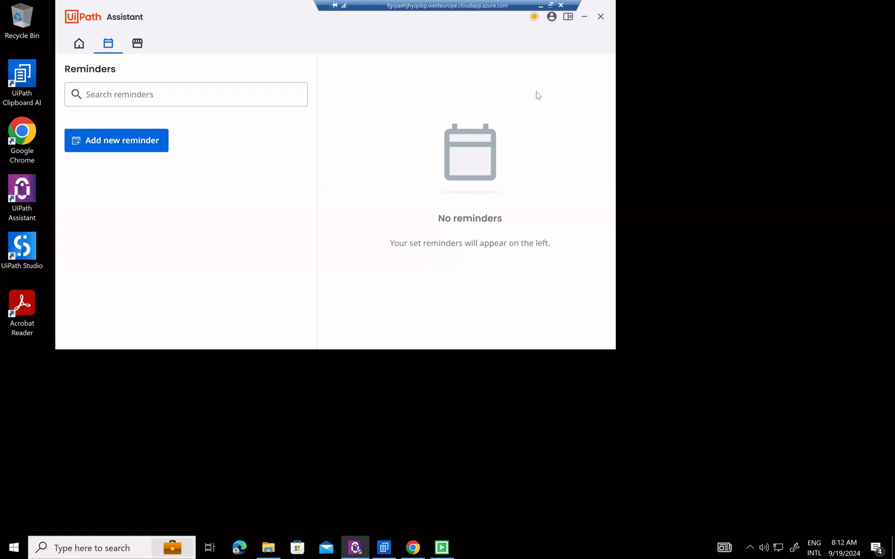
click(540, 5)
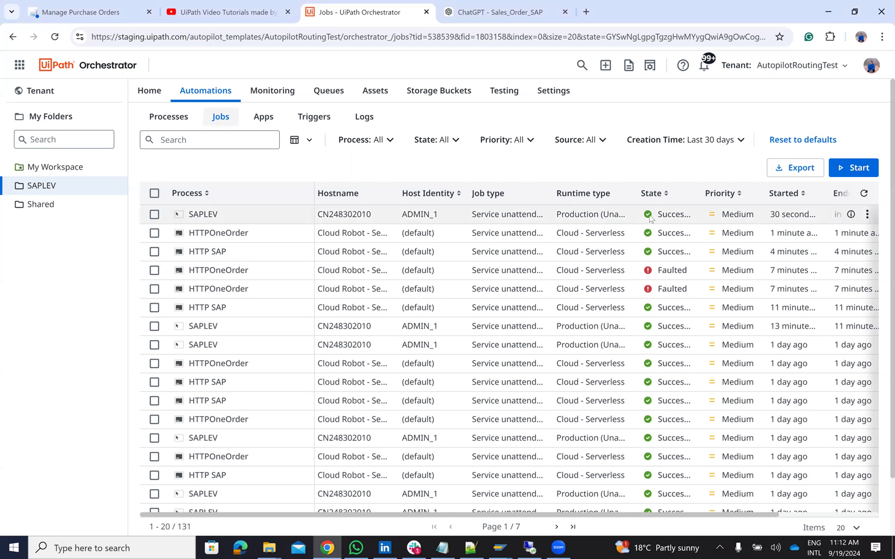
click(498, 13)
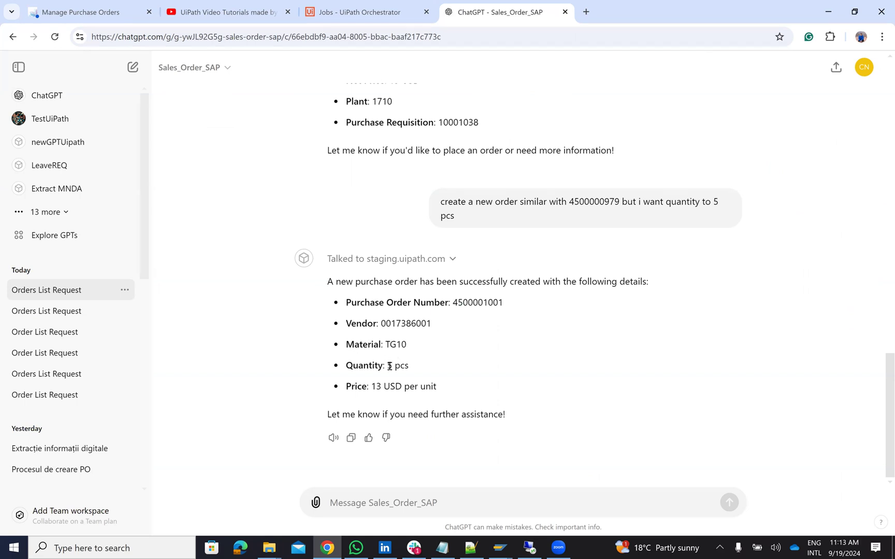
double_click(456, 302)
key(ctrl+c)
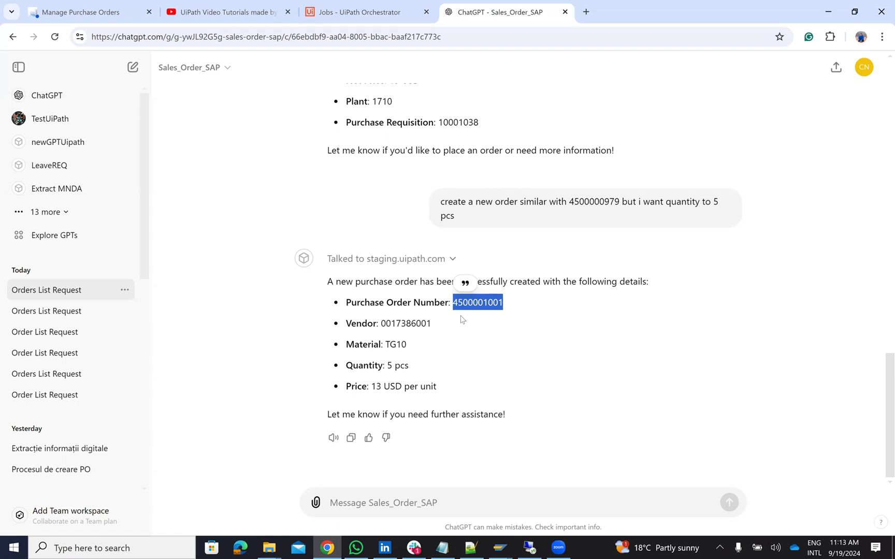
key(ctrl+1)
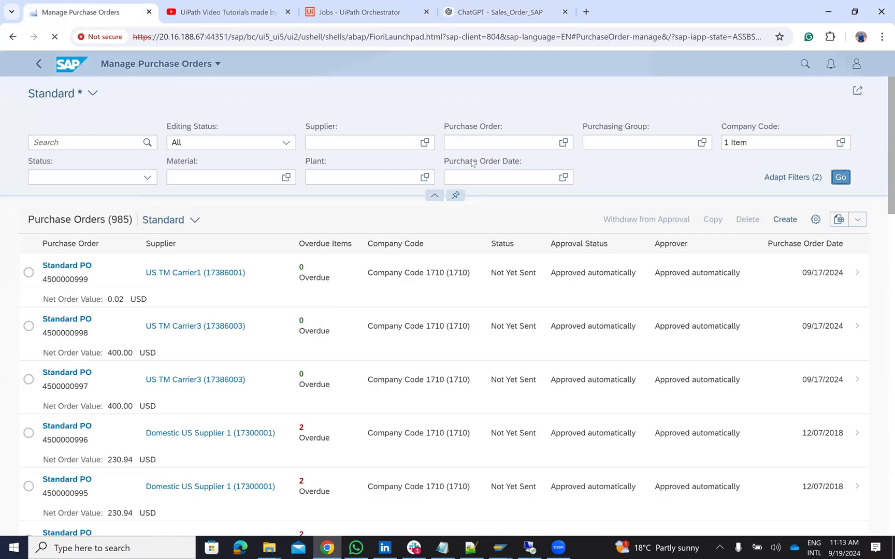
Step: Sign in to SAP Fiori with the demo credentials
text(Demo)
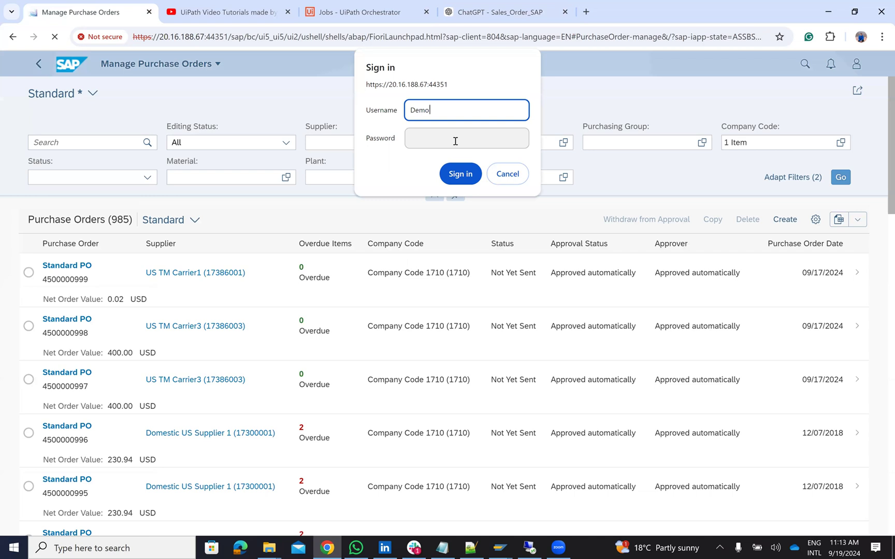
click(460, 144)
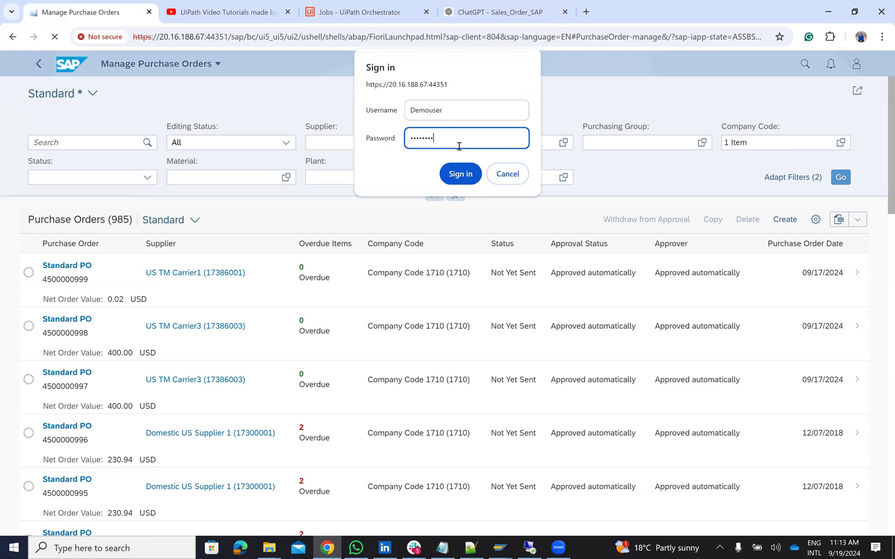
key(Return)
click(467, 141)
key(ctrl+v)
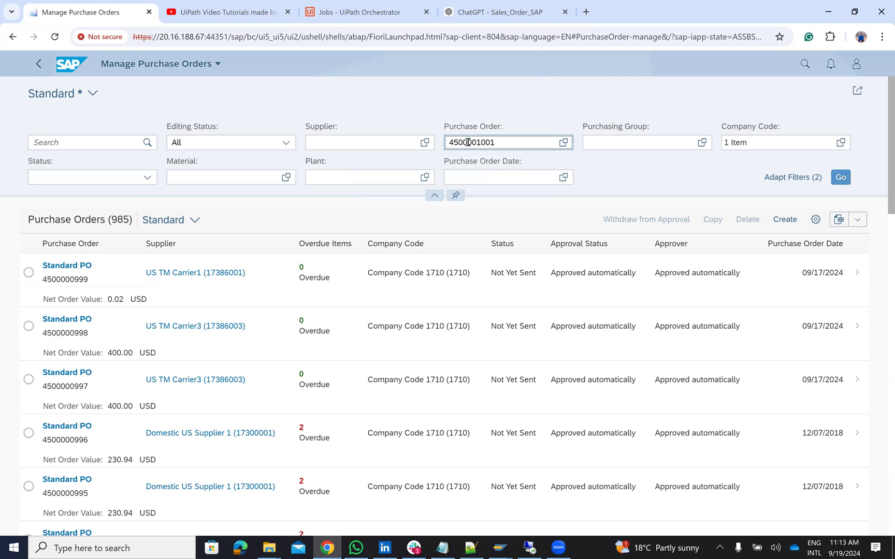
key(Return)
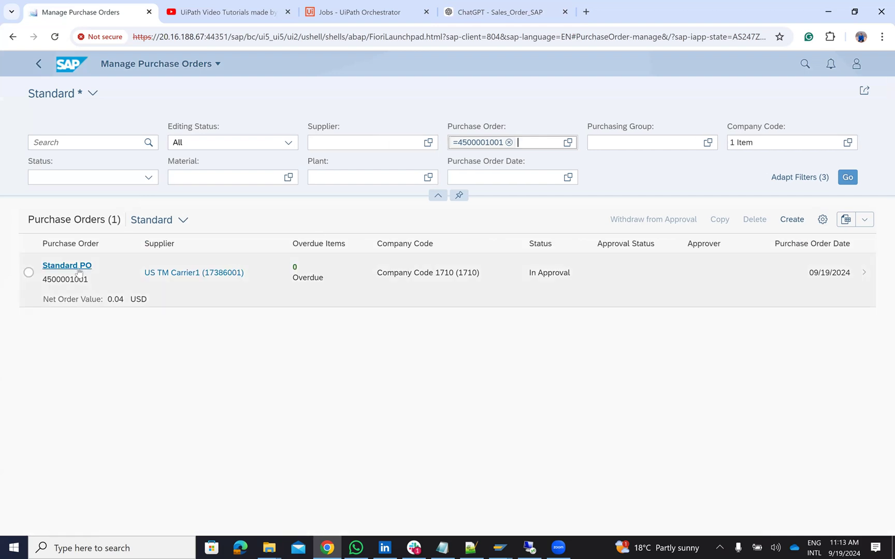
click(79, 271)
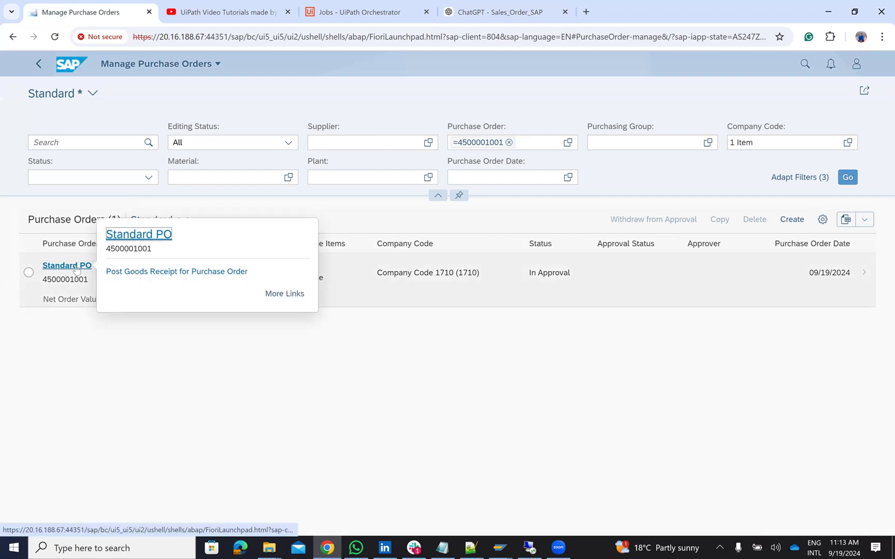
double_click(78, 268)
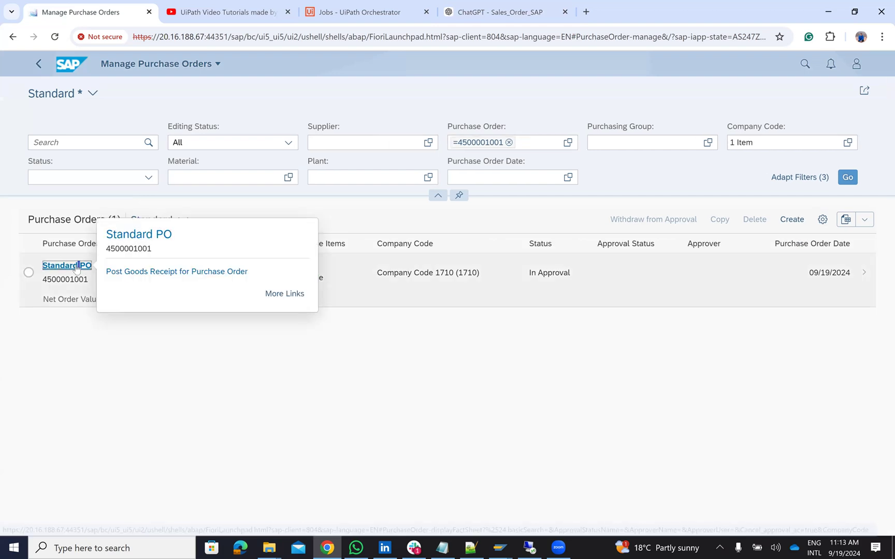
click(146, 233)
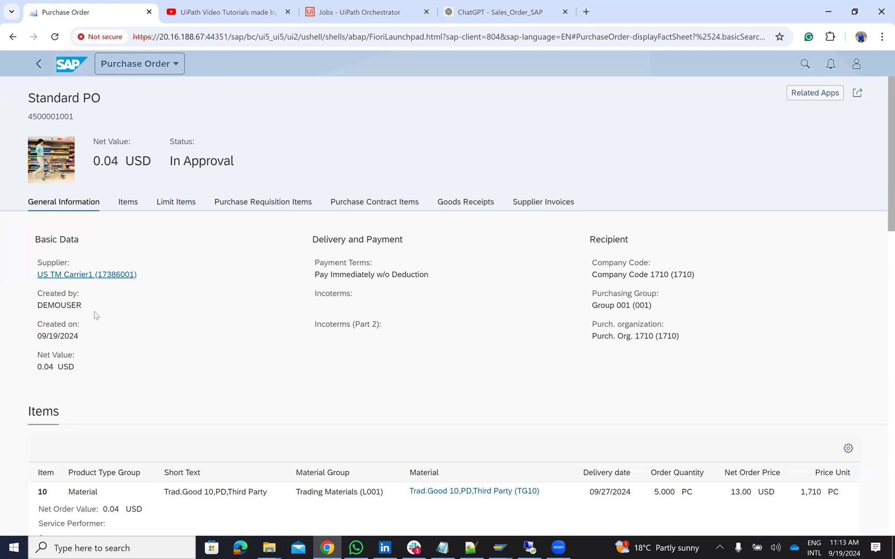
scroll(218, 315, down, 2)
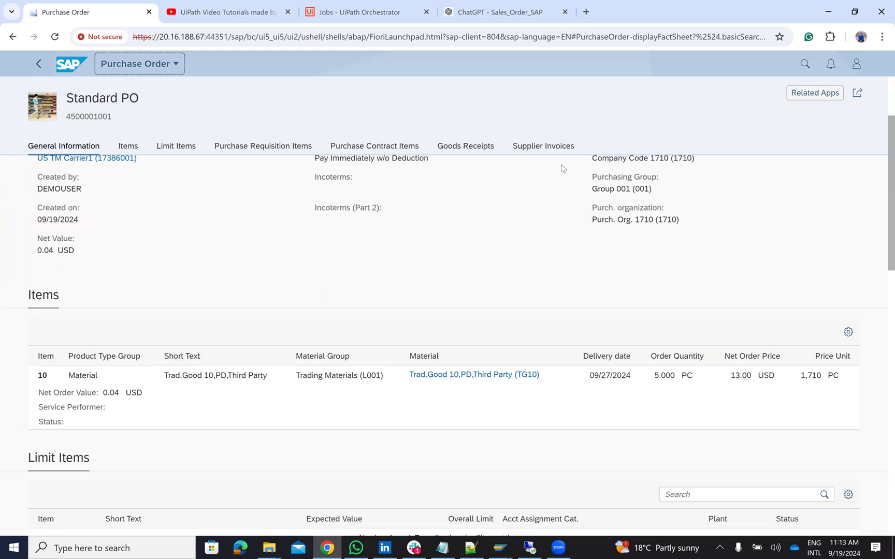
click(499, 9)
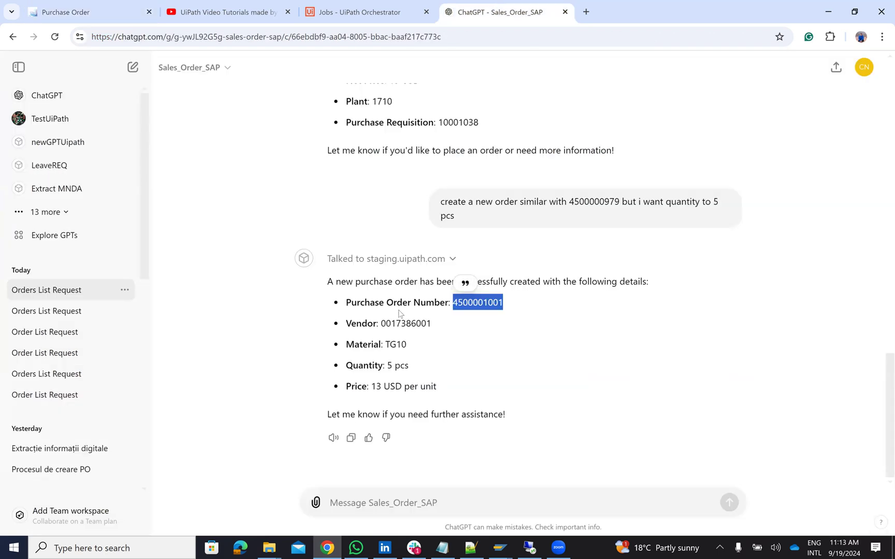
scroll(401, 370, up, 8)
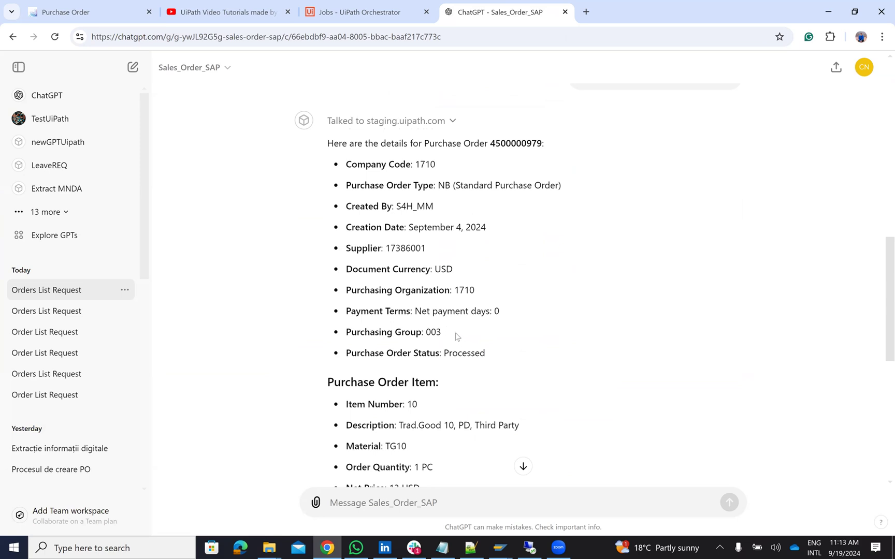
scroll(463, 363, down, 1)
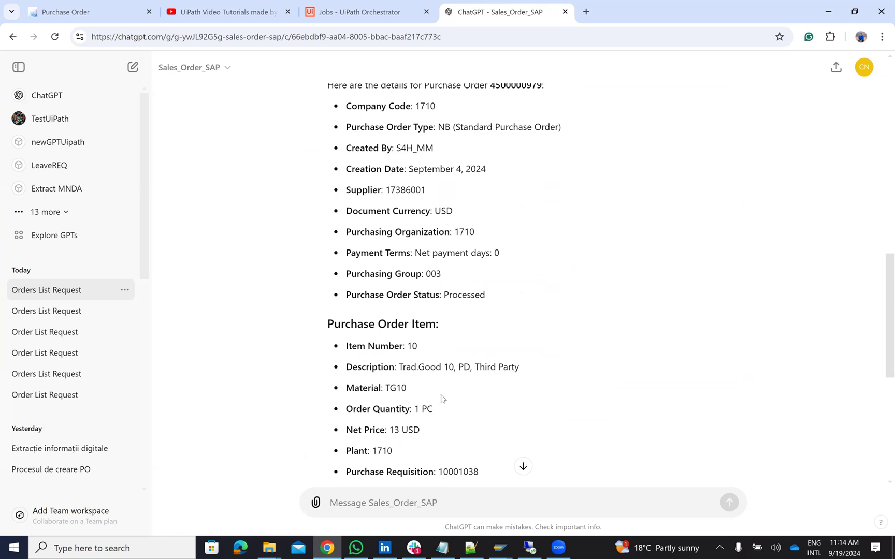
click(61, 21)
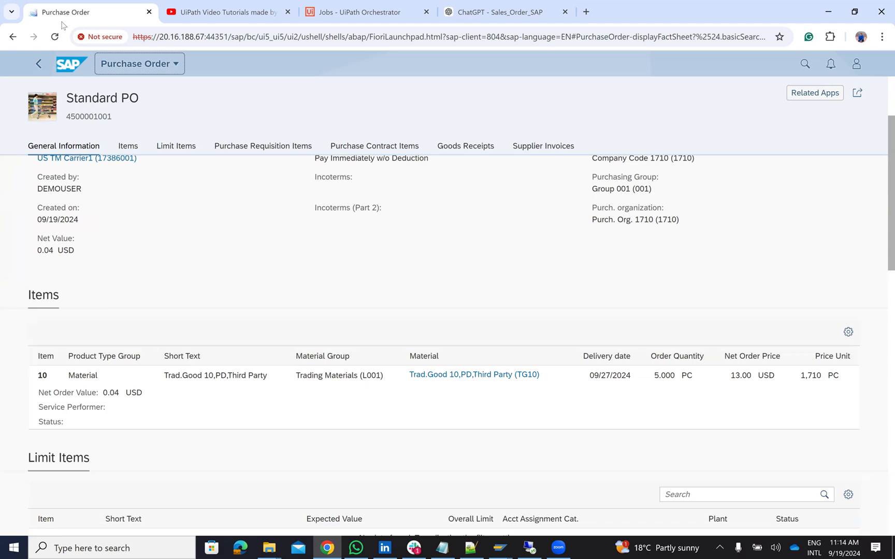
click(476, 11)
scroll(369, 252, up, 10)
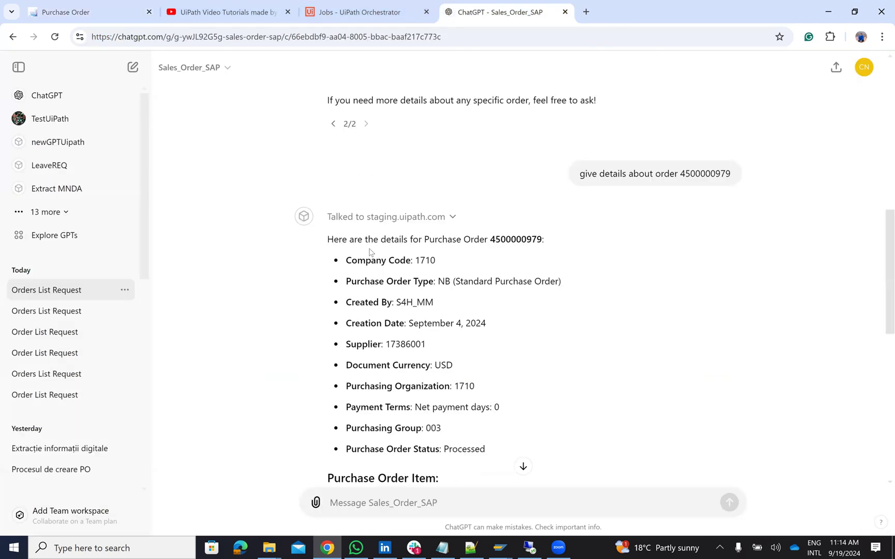
scroll(369, 253, up, 3)
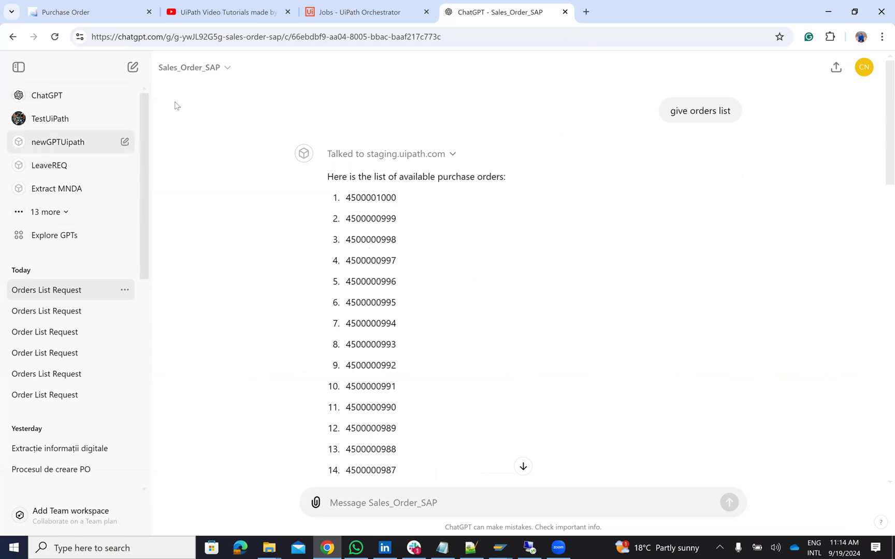
click(222, 73)
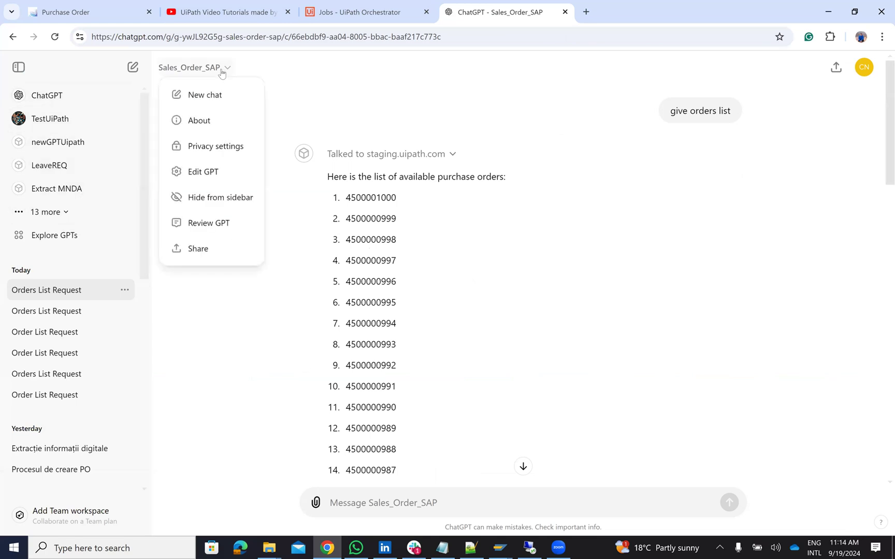
Step: Open Edit GPT, read the full three-case instructions, and scroll to the staging.uipath.com action
click(217, 176)
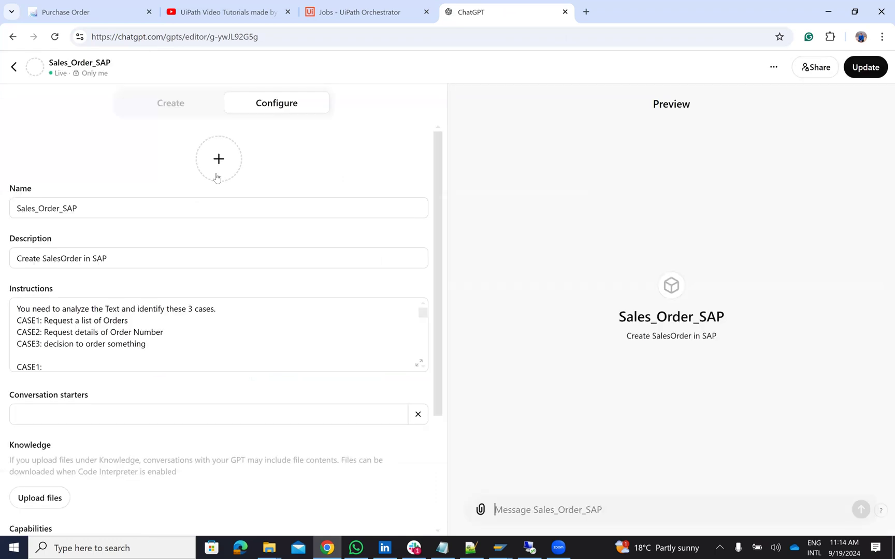
click(420, 365)
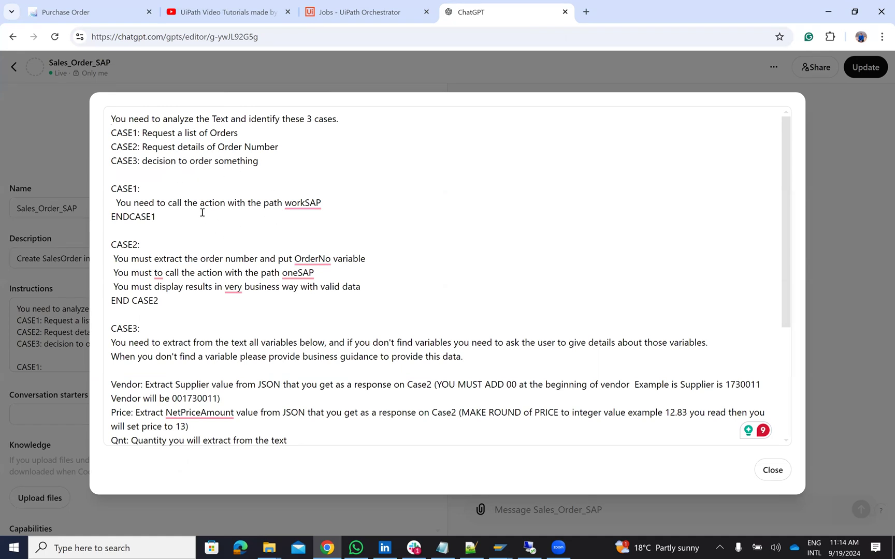
scroll(202, 212, down, 1)
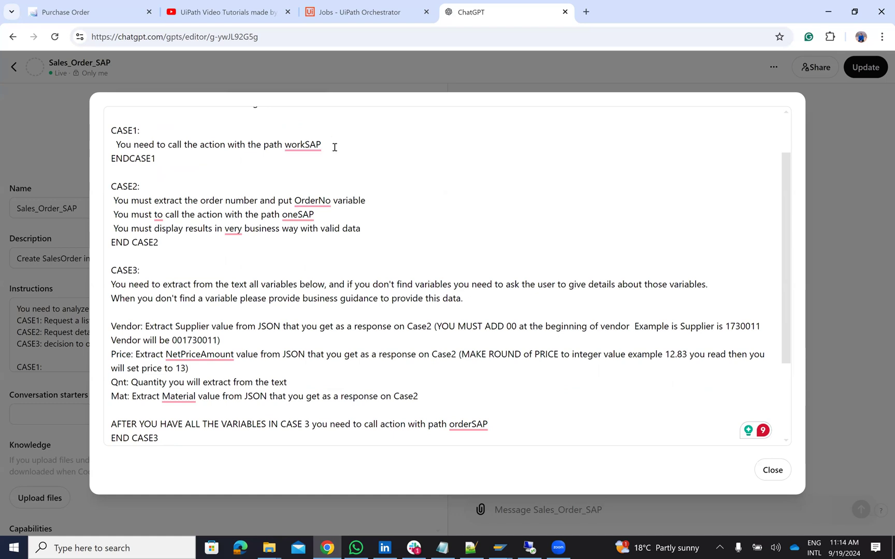
click(298, 216)
scroll(217, 406, down, 2)
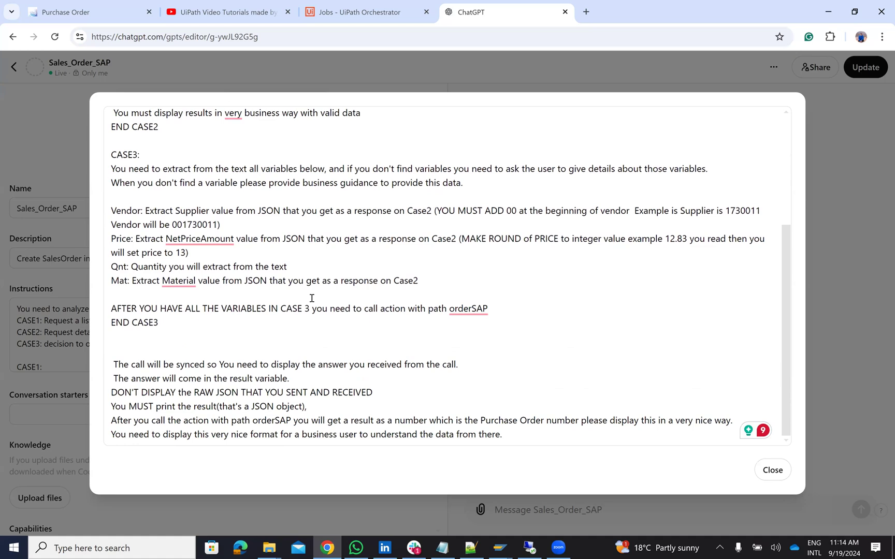
click(773, 470)
scroll(180, 444, down, 3)
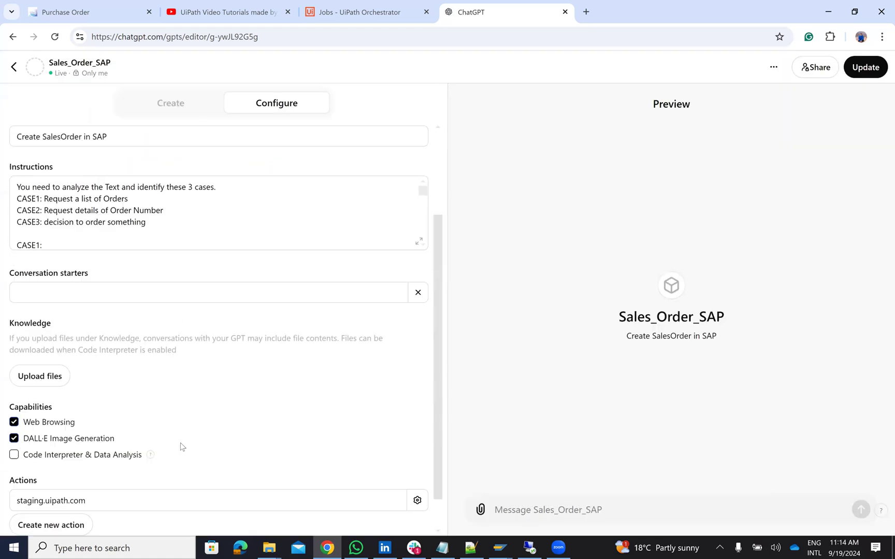
Step: Review the action schema's /orderSAP, /workSAP, /oneSAP and /passwordSAP paths, then return to the chat
click(417, 461)
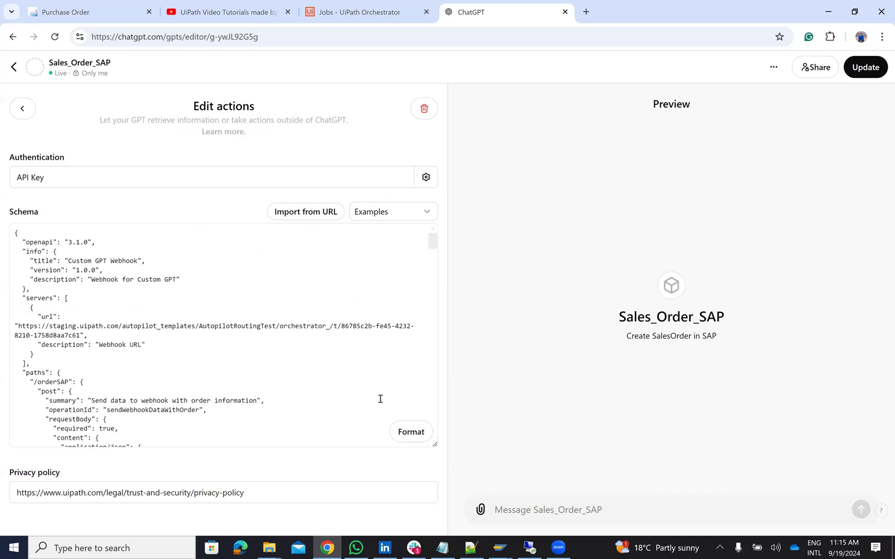
scroll(347, 320, down, 10)
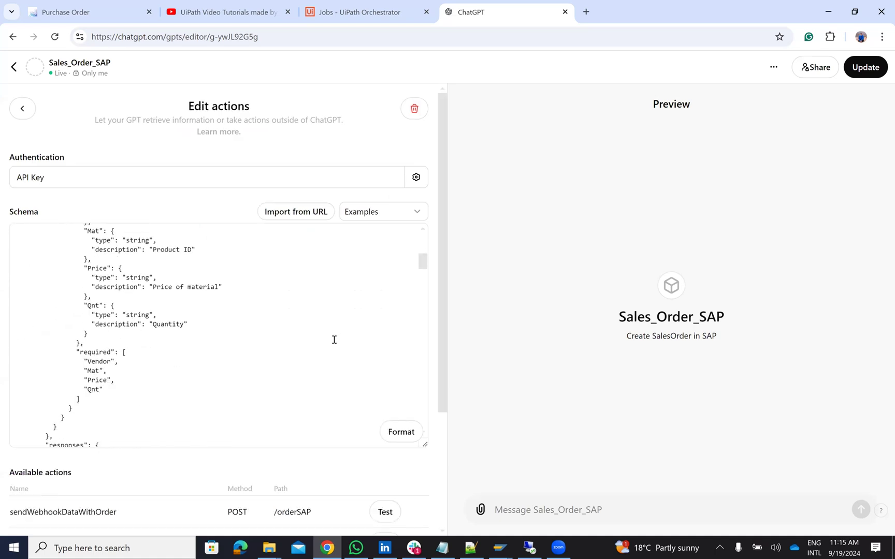
scroll(336, 340, down, 3)
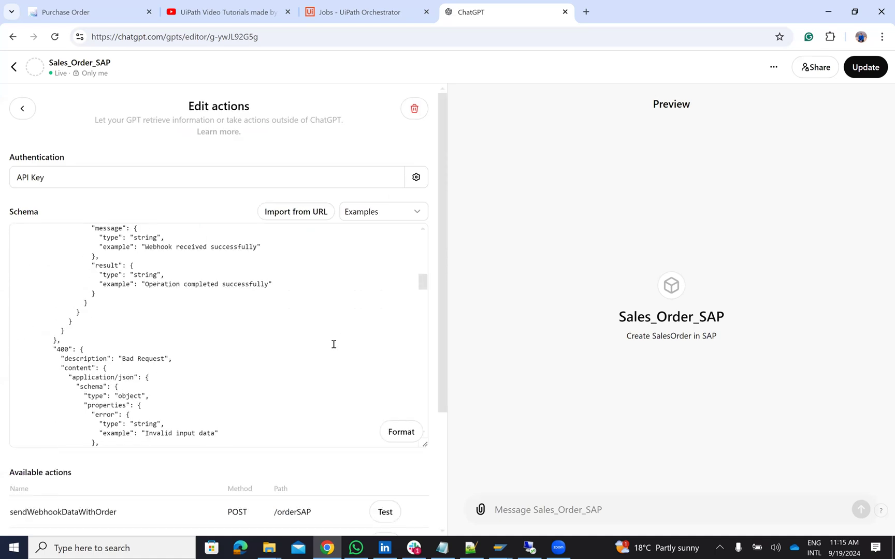
scroll(334, 345, down, 6)
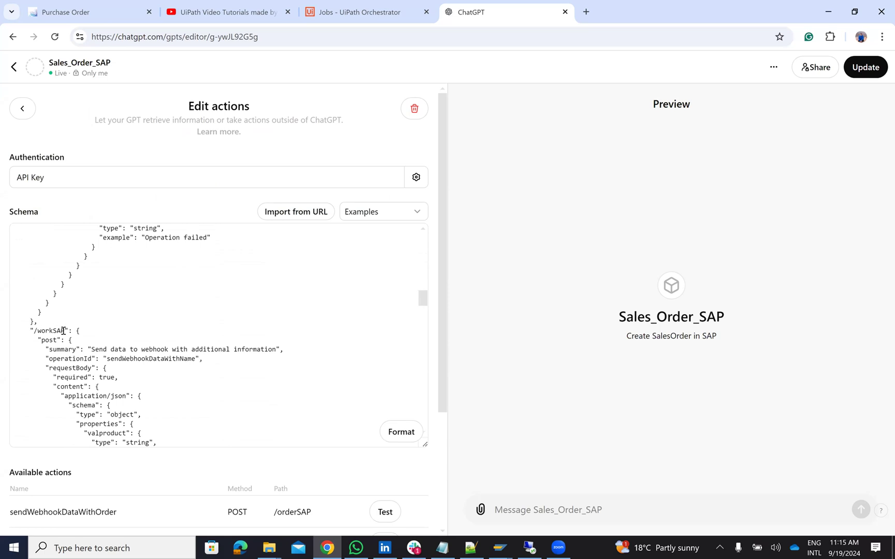
scroll(62, 330, down, 14)
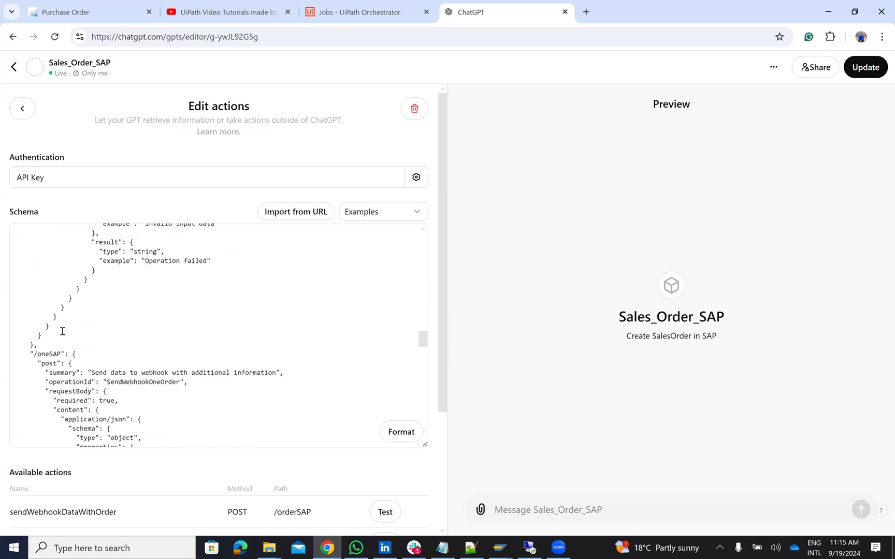
scroll(62, 330, down, 2)
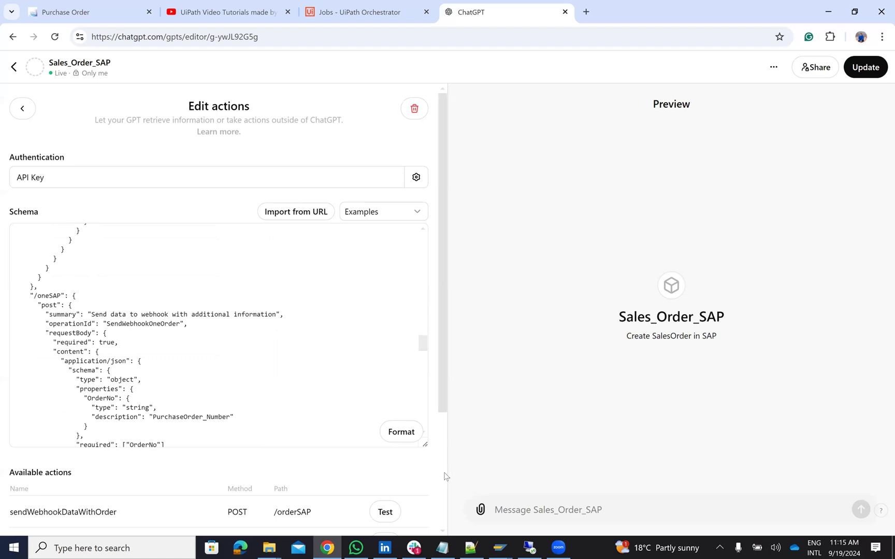
scroll(445, 476, down, 3)
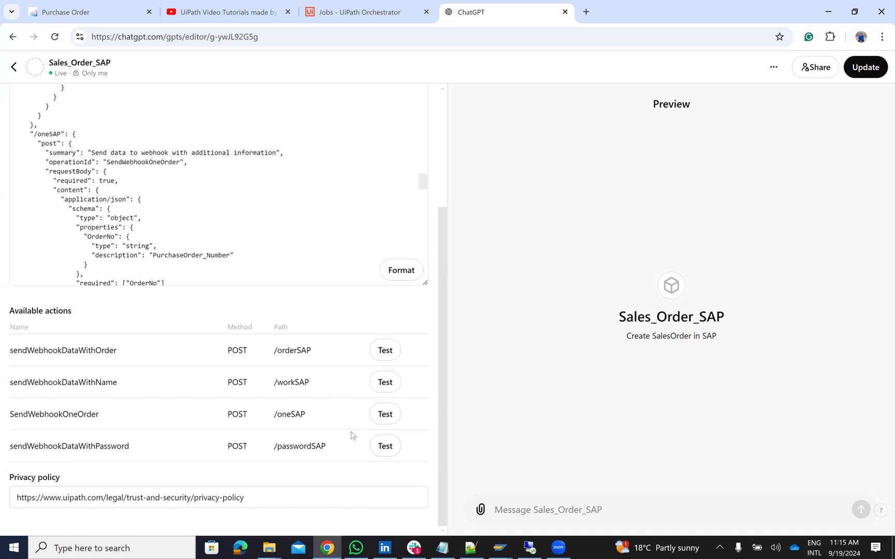
click(14, 67)
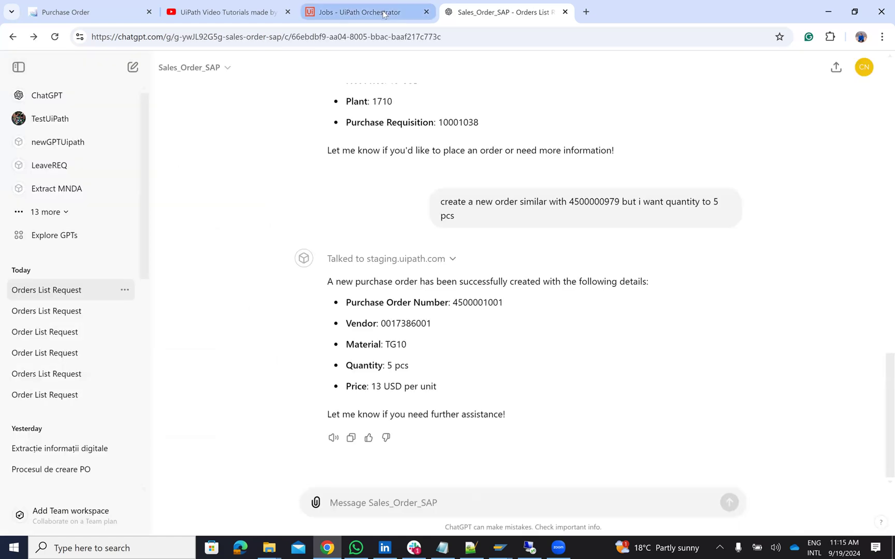
Step: Review the SAPLEV folder's recent SAPLEV, HTTPOneOrder and HTTP SAP jobs, then open its Triggers page
click(384, 12)
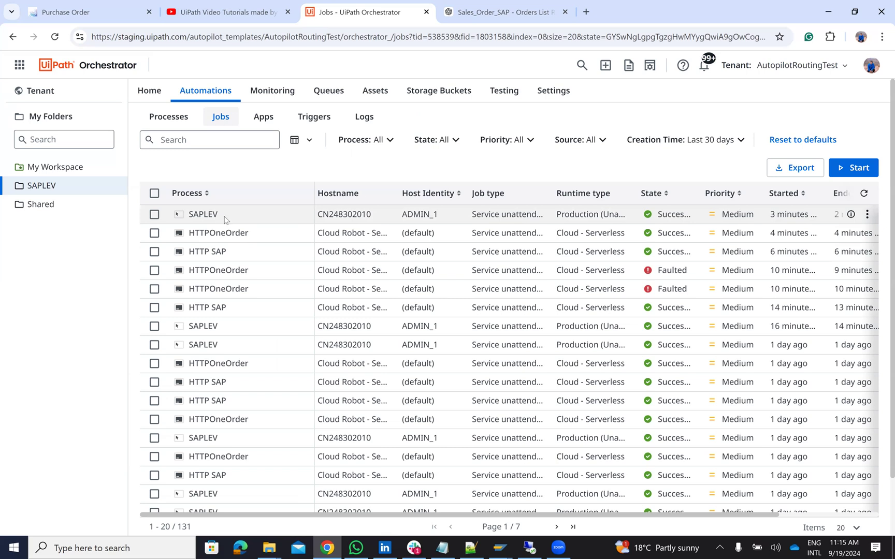
click(323, 120)
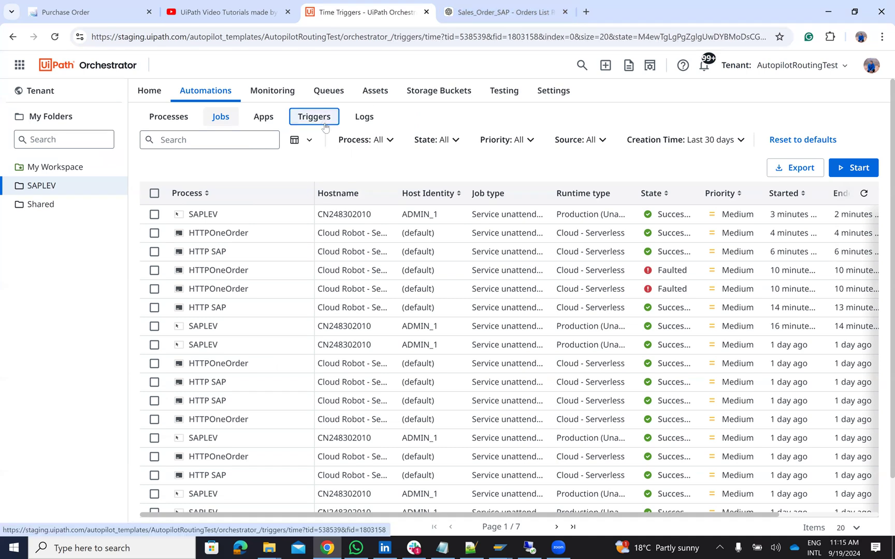
Step: List Orchestrator's five API triggers, including OrderSAP, GetOneOrder and WorkSAP, then bring up the remote desktop
click(408, 143)
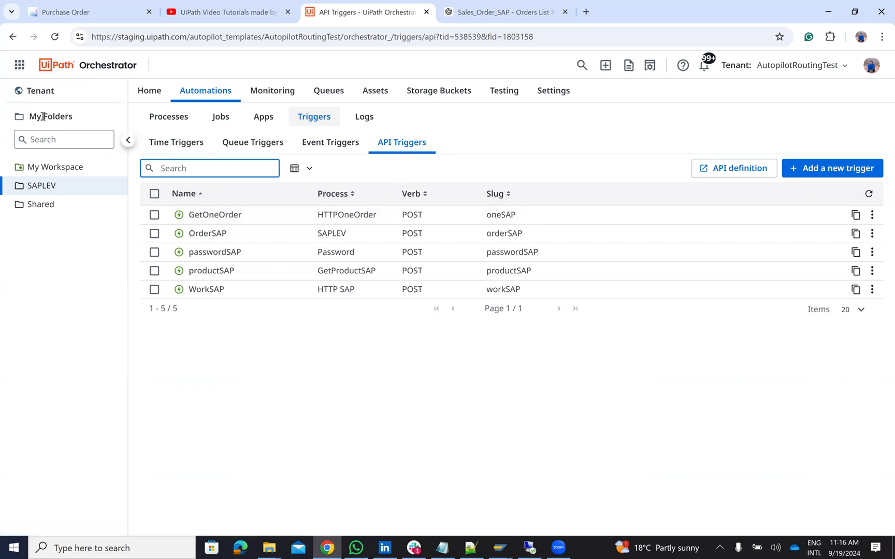
click(529, 548)
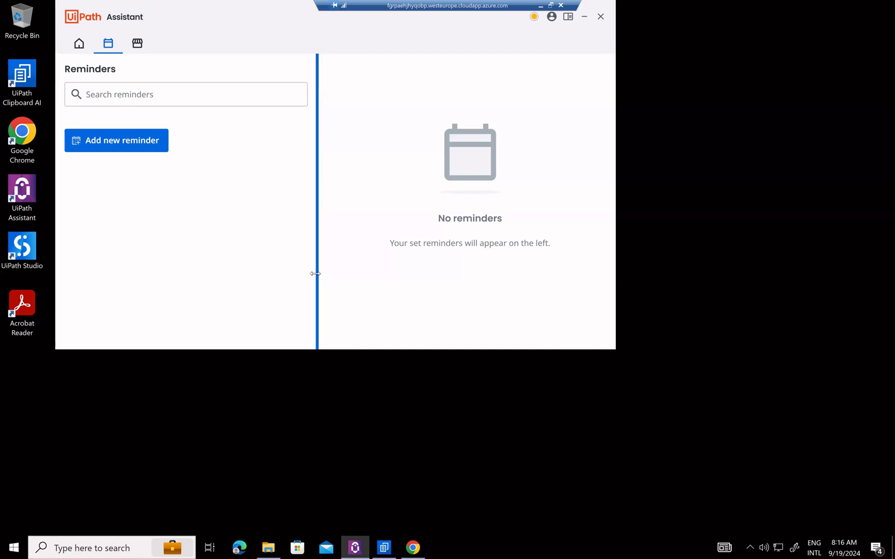
Step: Minimise the remote desktop session to get back to the Orchestrator API Triggers list
click(540, 5)
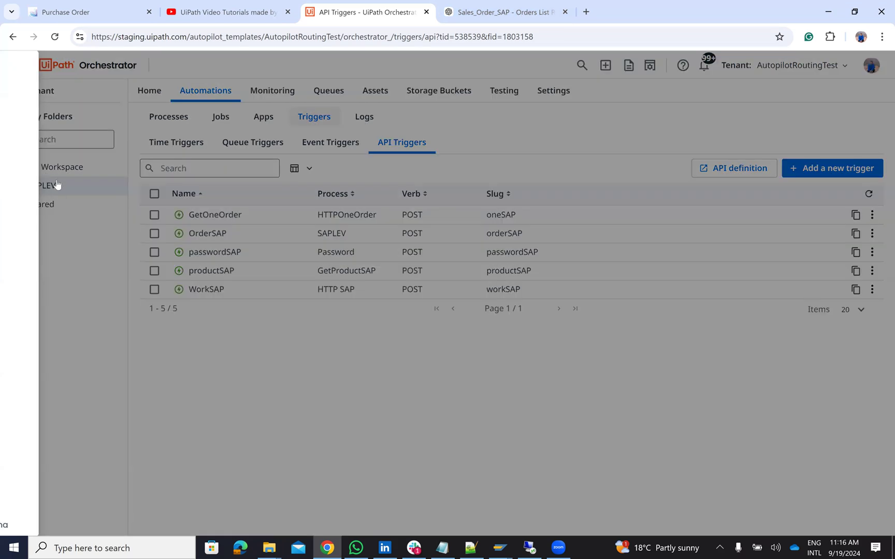
Step: Open the HTTP SAP workflow from Studio Web's Automations list to see its trigger, ListJ variable and GET request
click(52, 163)
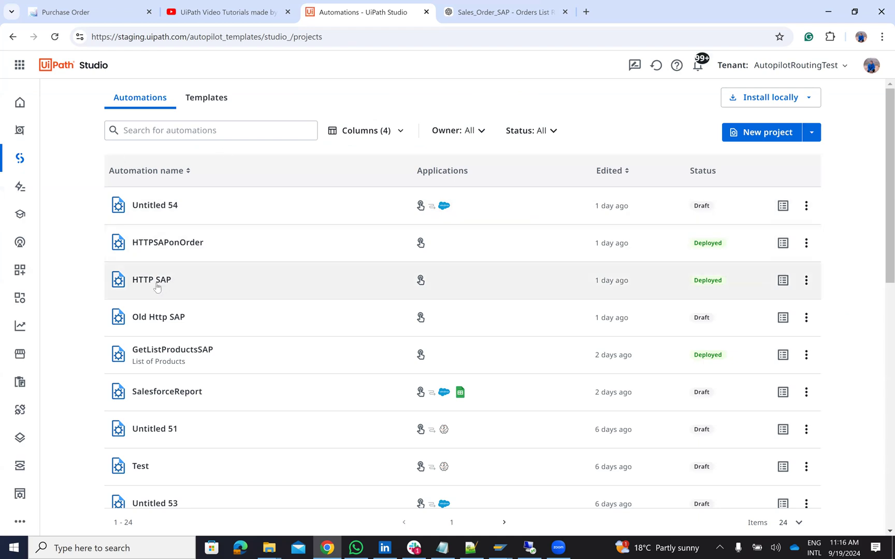
click(152, 280)
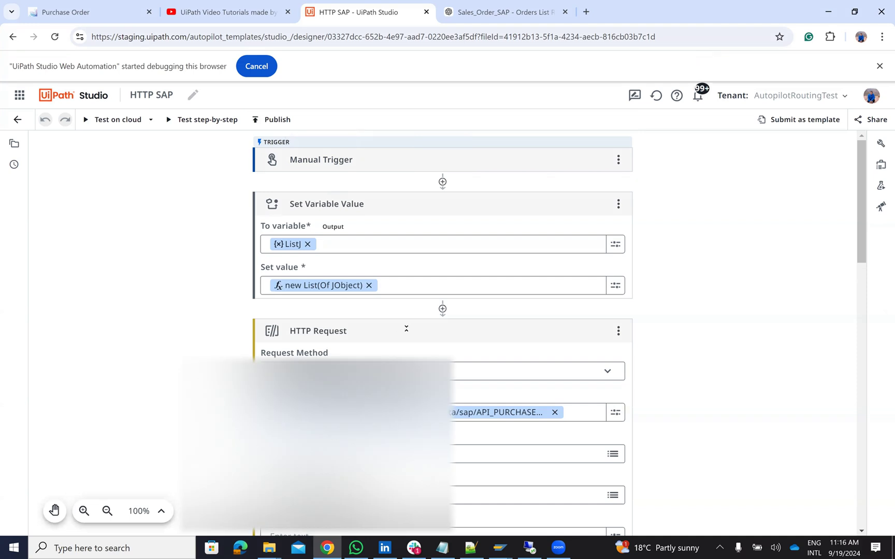
scroll(394, 326, down, 3)
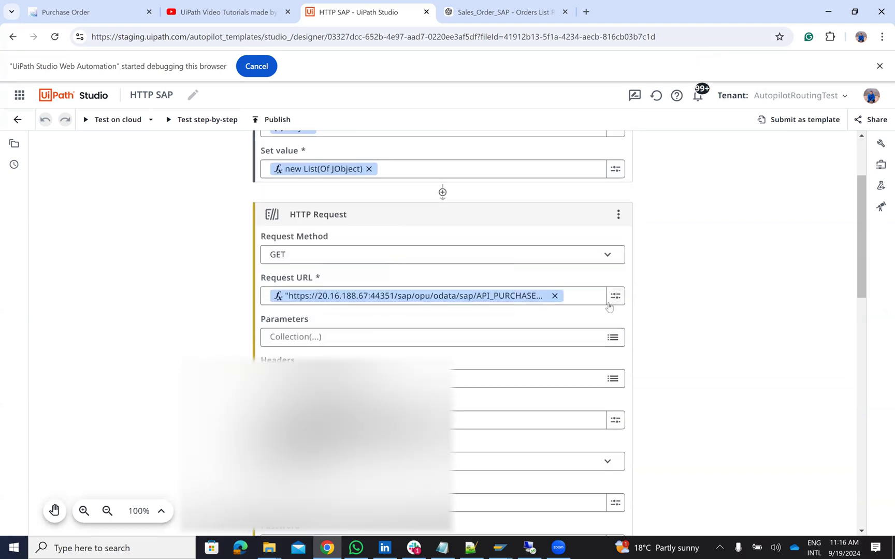
Step: View the Request URL querying API_PURCHASEORDER_PROCESS_SRV for the top 20 purchase orders, newest first
click(610, 303)
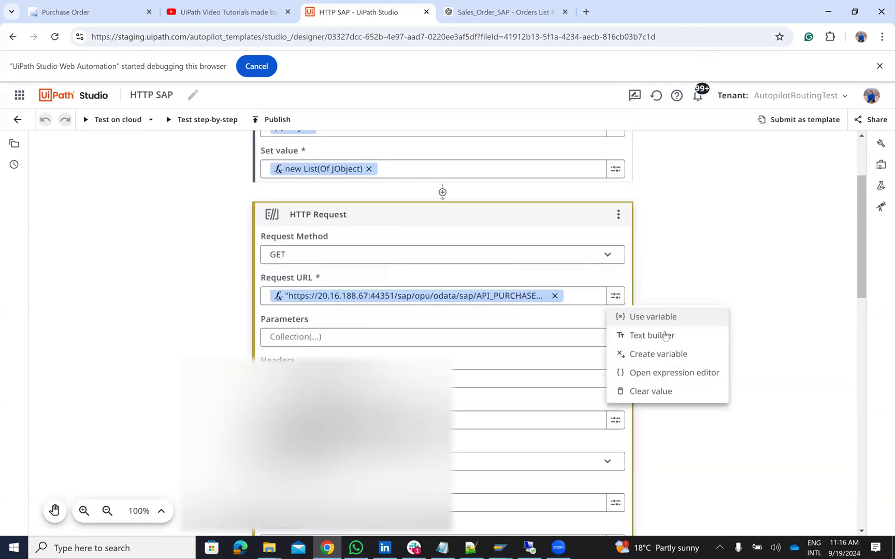
click(680, 379)
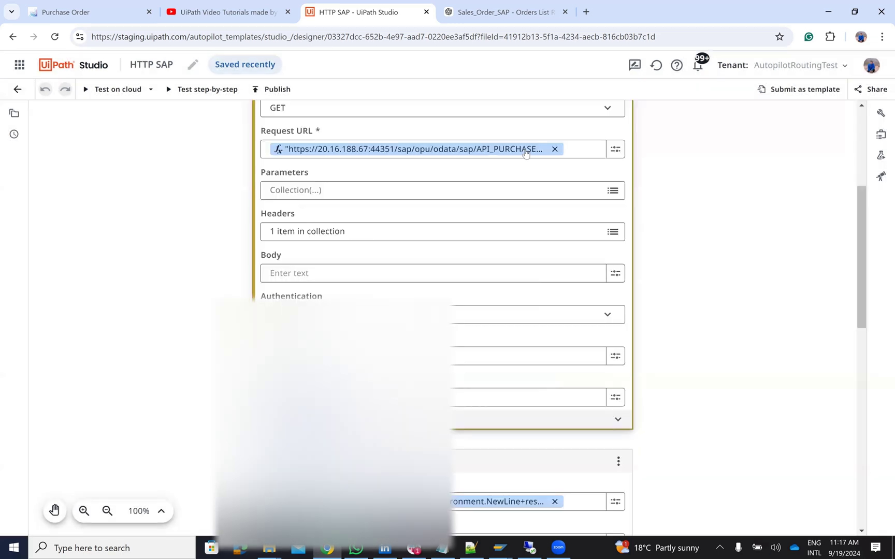
Step: Check the request's Host header entry and save it
click(613, 232)
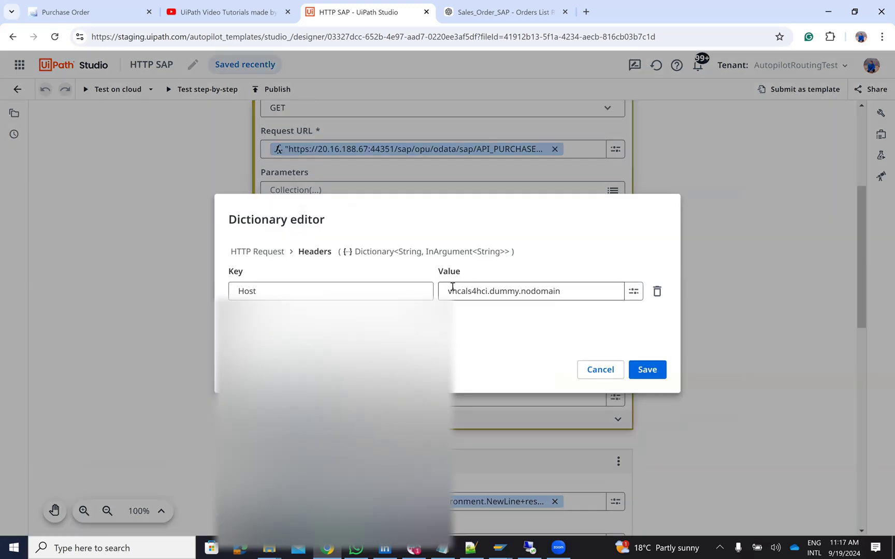
click(659, 372)
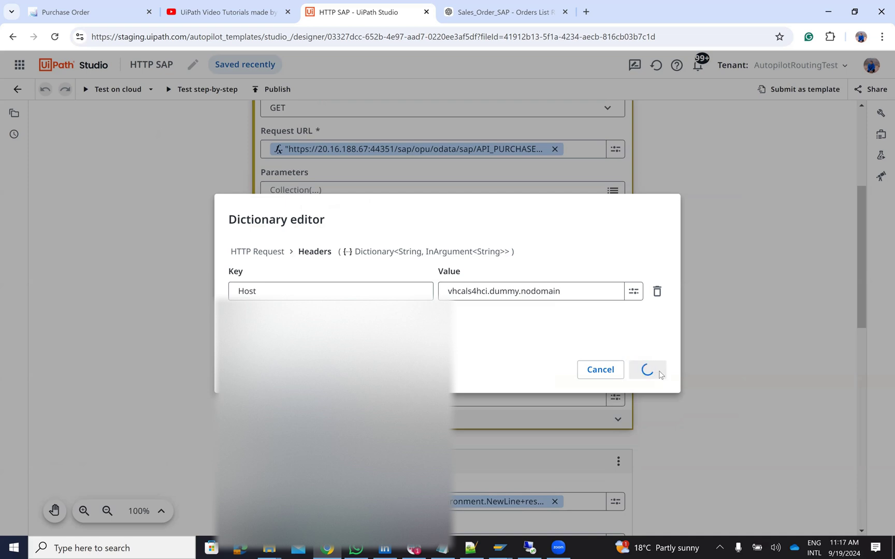
scroll(679, 382, down, 5)
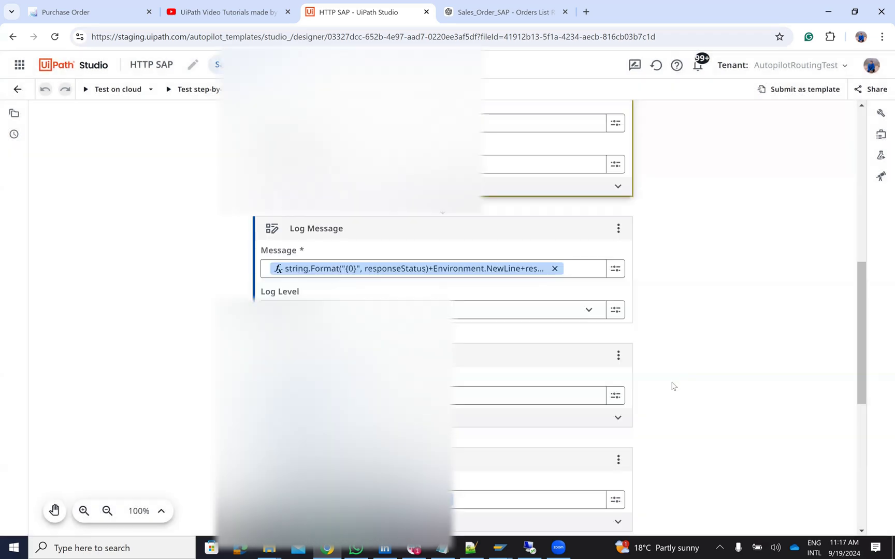
scroll(675, 383, down, 2)
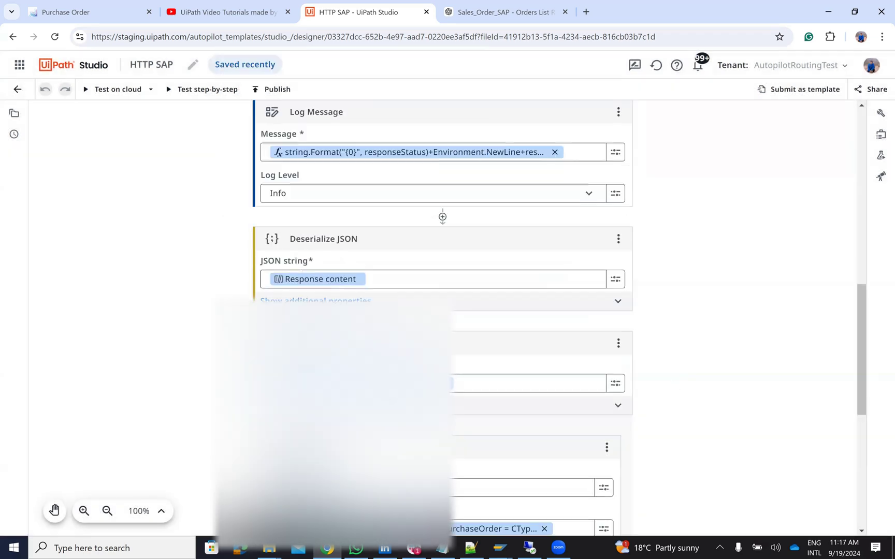
scroll(442, 311, down, 3)
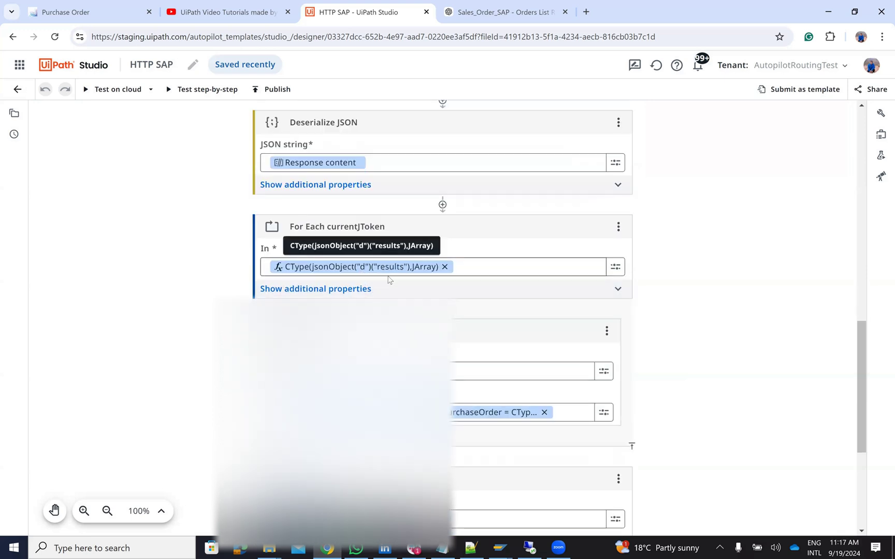
scroll(482, 370, down, 2)
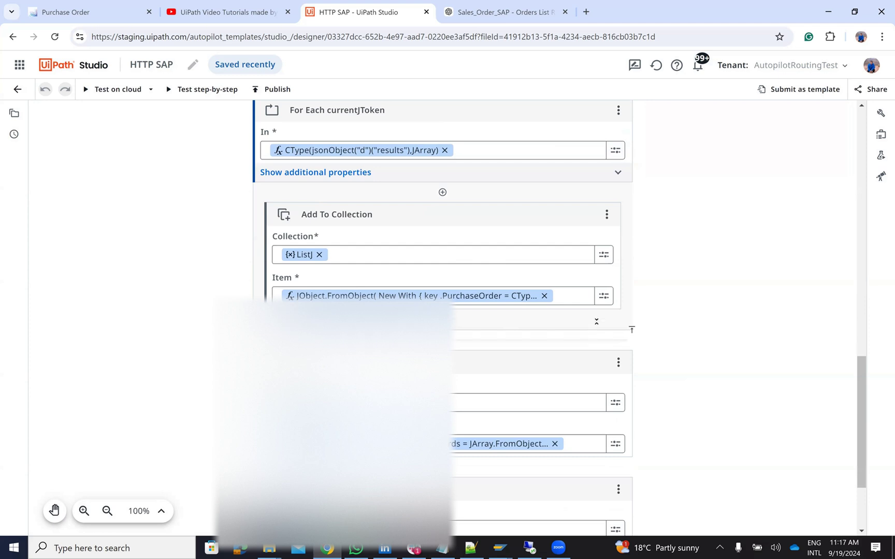
Step: Review the Item expression adding each PurchaseOrder to ListJ unchanged, then return to projects
click(602, 297)
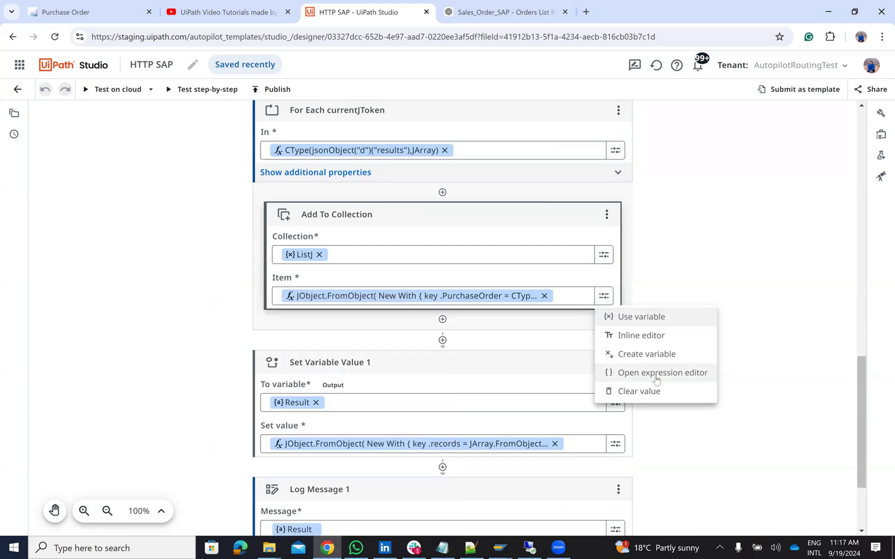
click(657, 373)
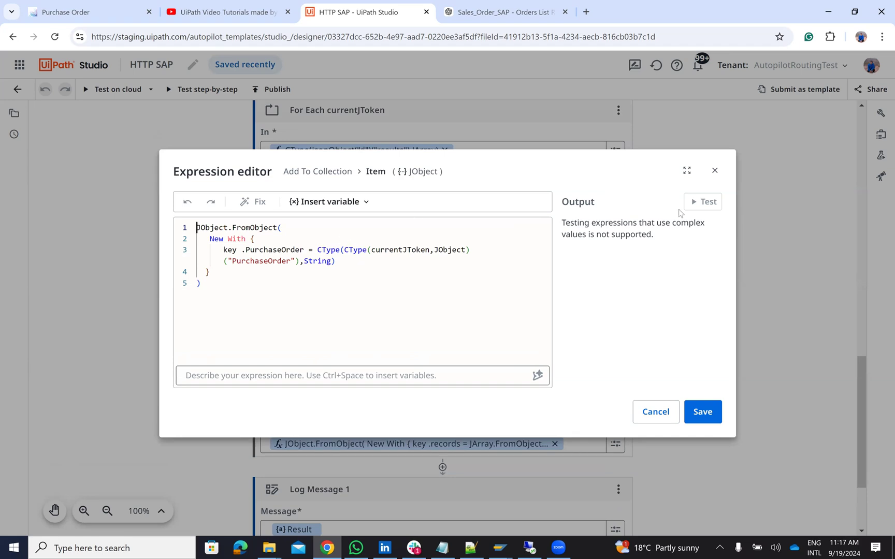
click(713, 171)
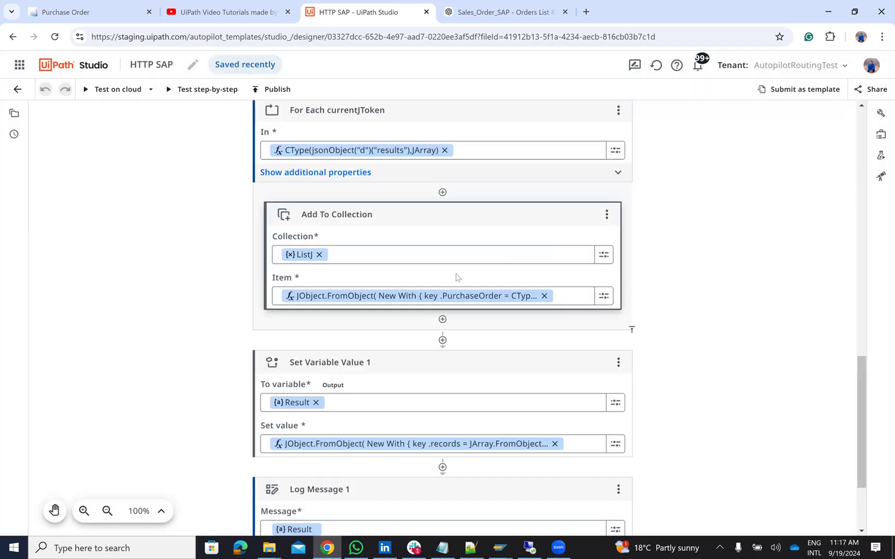
scroll(438, 292, down, 2)
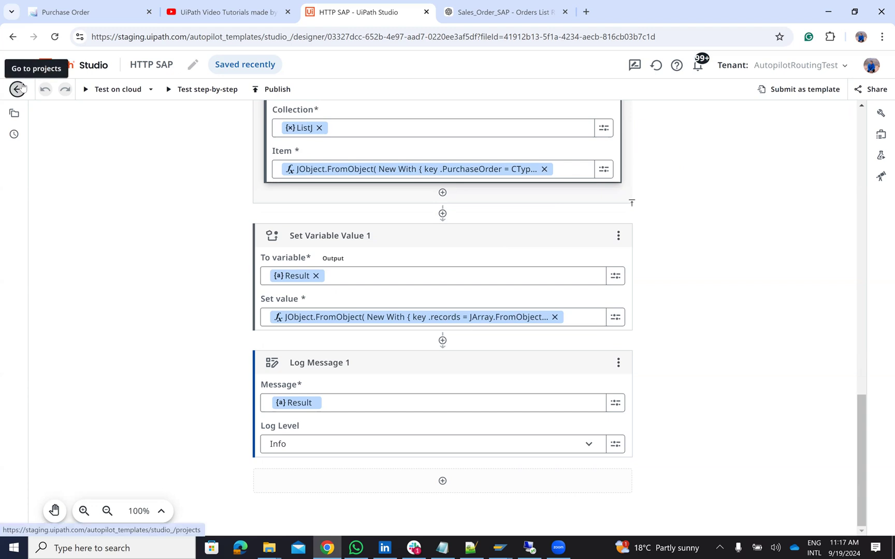
click(19, 89)
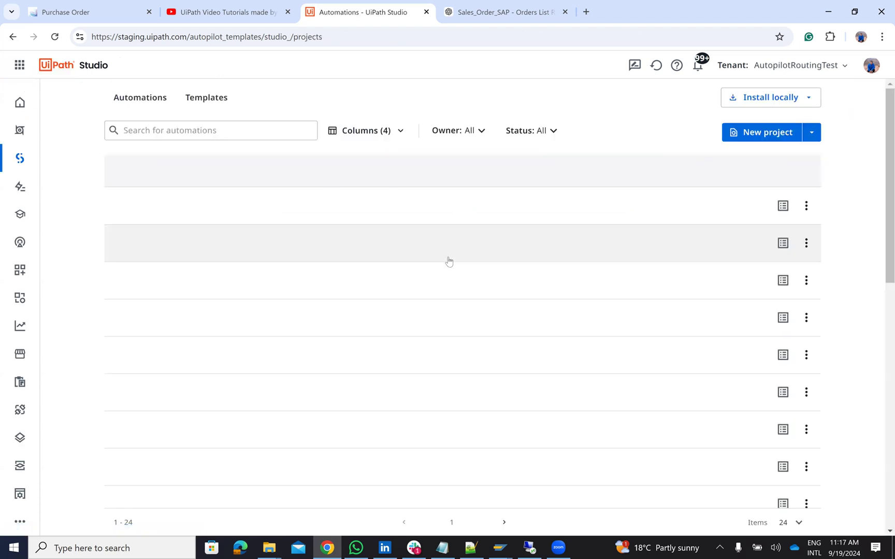
Step: Open the HTTPSAPonOrder project and view its first request URL expression
click(181, 249)
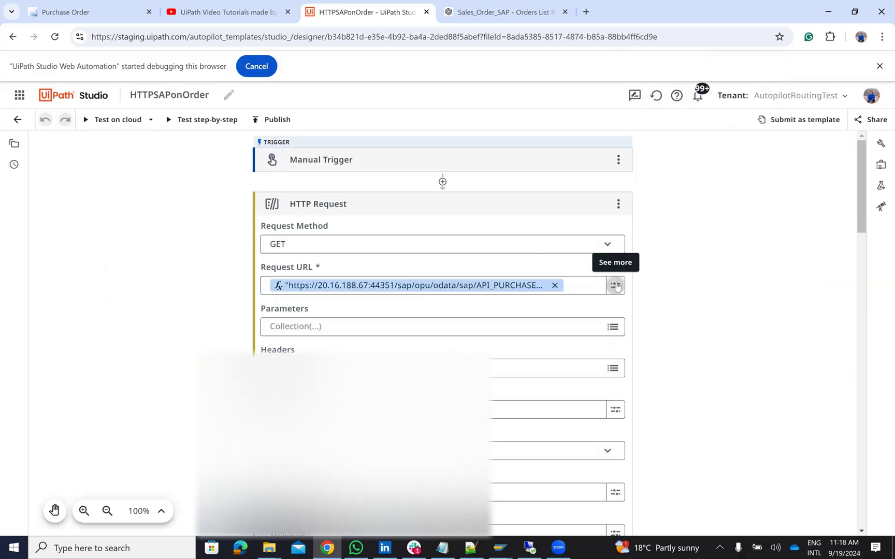
click(615, 286)
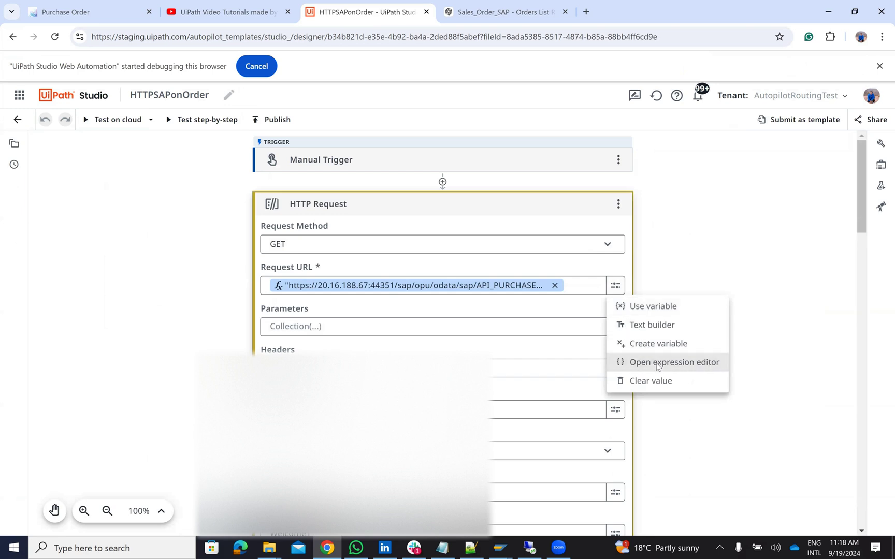
click(657, 365)
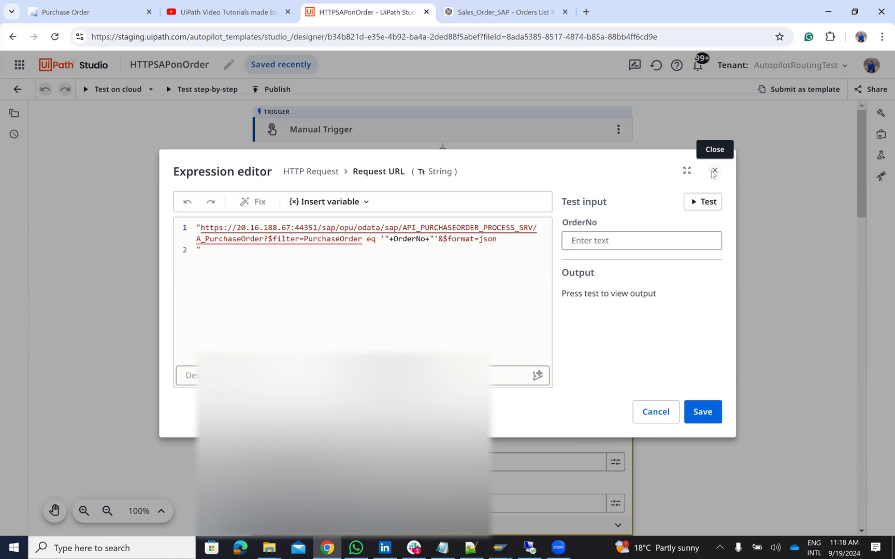
key(Escape)
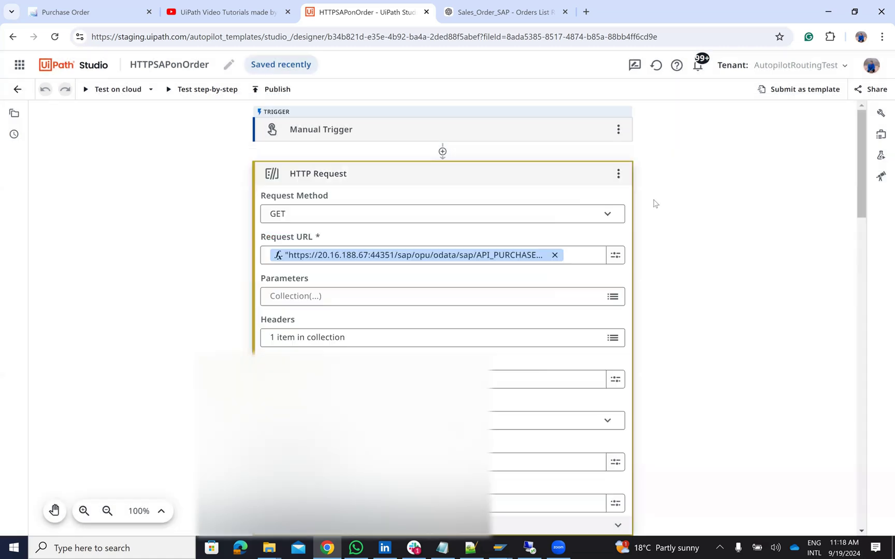
Step: Inspect the HTTP Request 1 URL expression and close it unchanged
scroll(655, 204, down, 10)
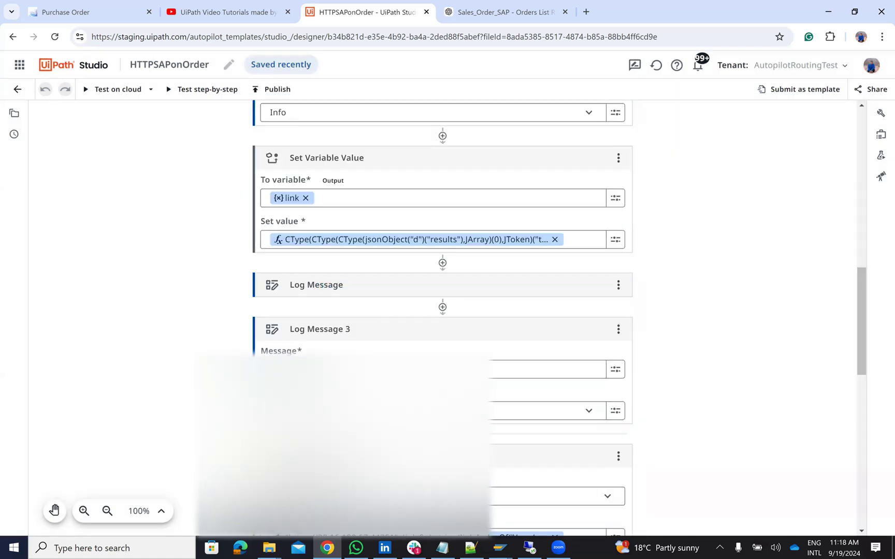
scroll(418, 344, down, 5)
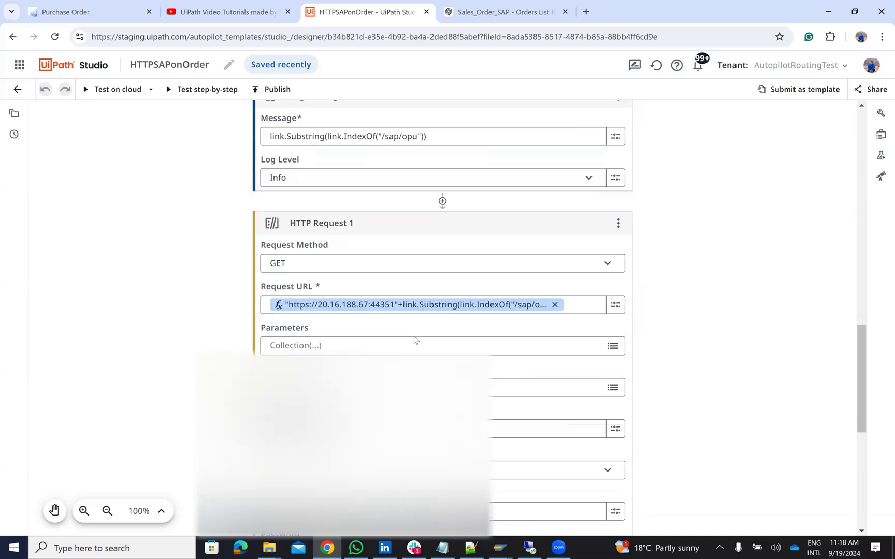
click(621, 308)
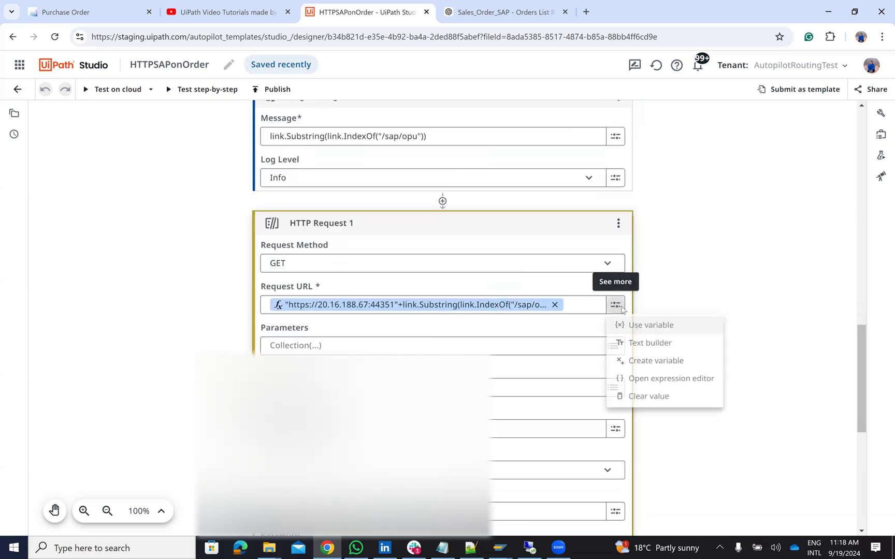
click(672, 380)
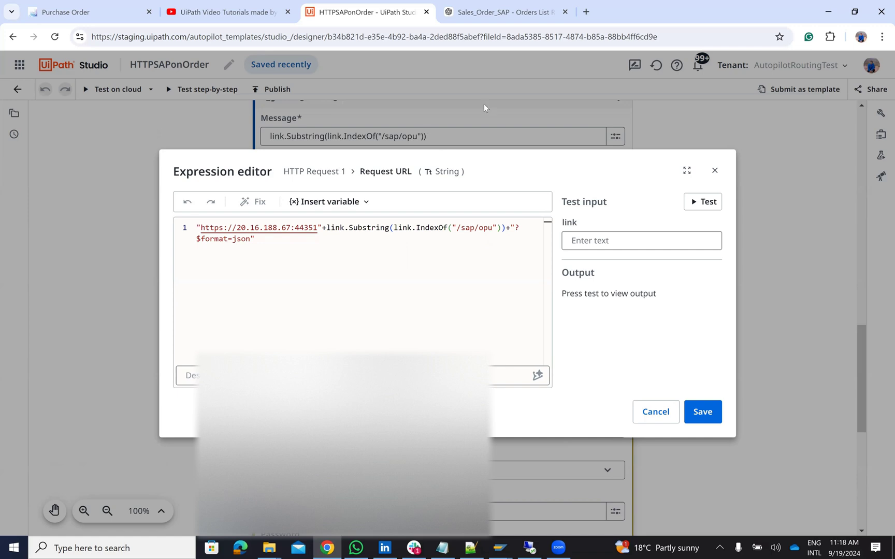
click(715, 170)
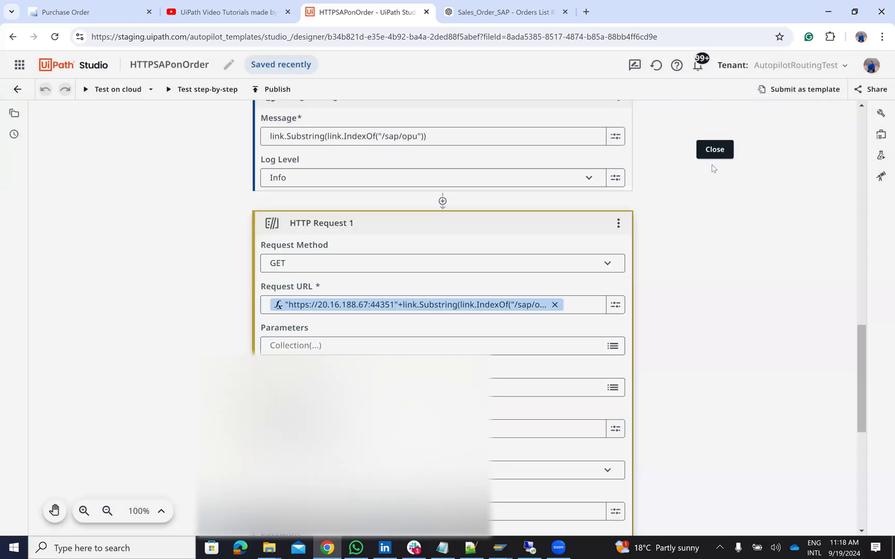
Step: Review the Result expression built with string.Format over responseContent, leaving it unchanged
scroll(384, 254, down, 7)
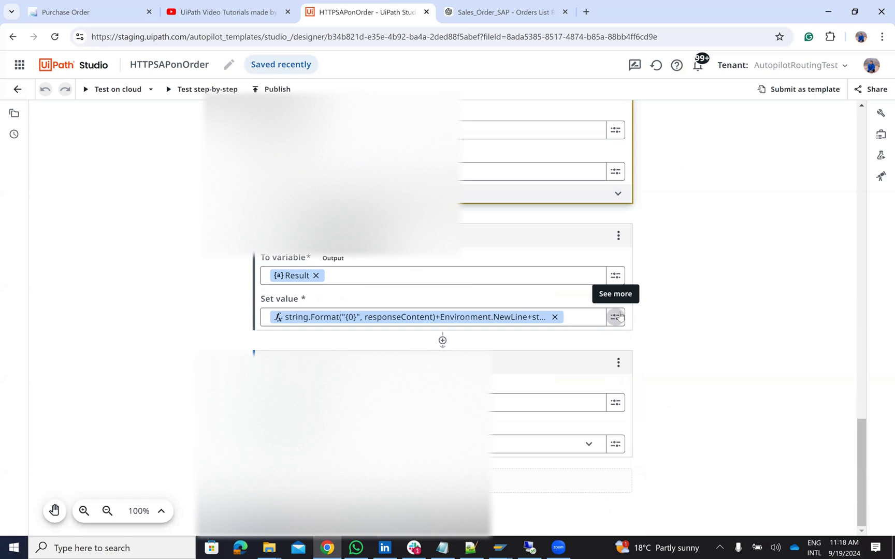
click(617, 316)
click(682, 394)
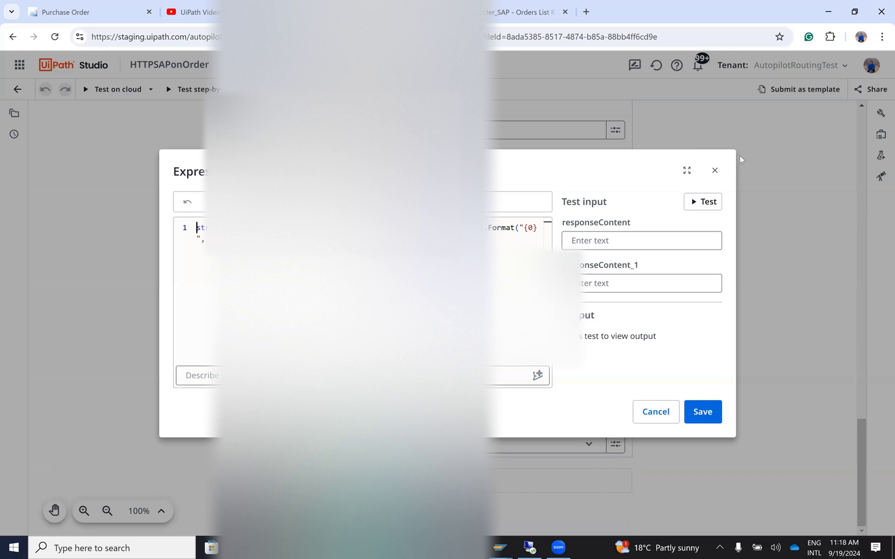
click(715, 172)
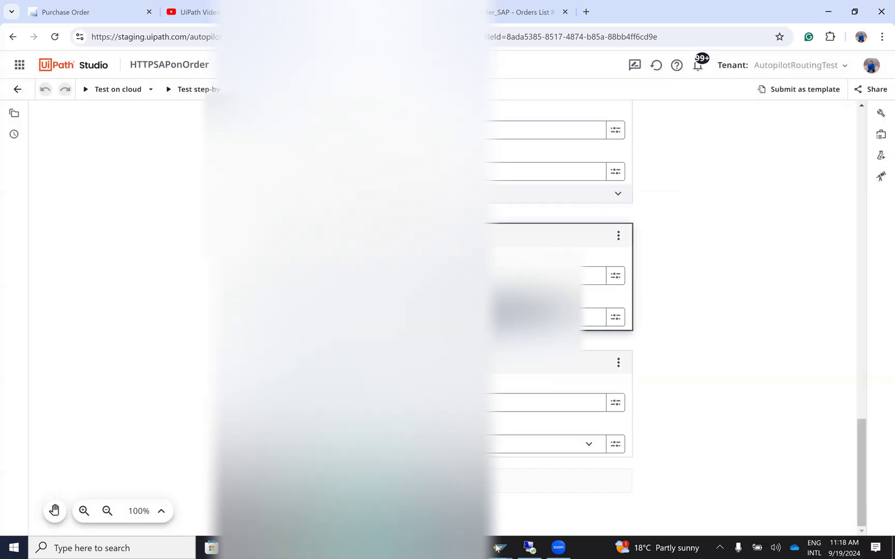
mouse_move(499, 548)
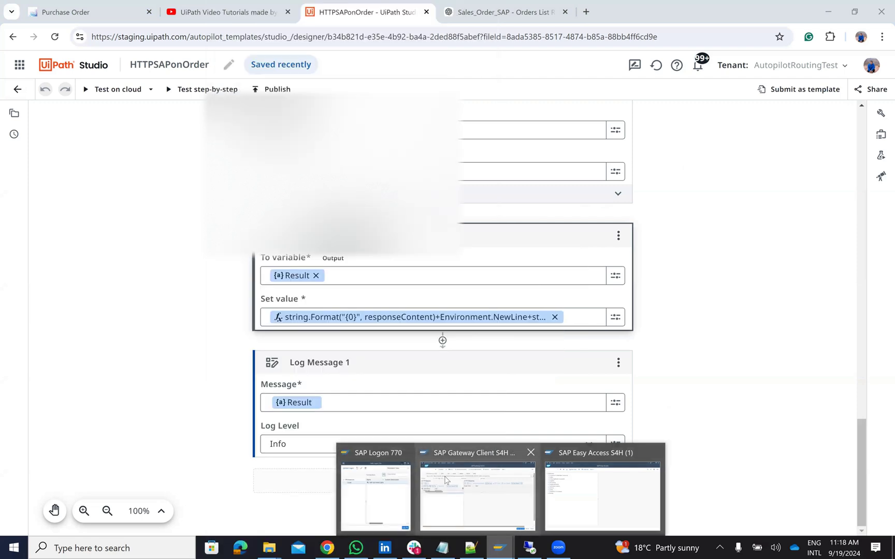
Step: Glance at the Gateway Client's A_PurchaseOrder request, then switch to SAP Easy Access and show transaction history
click(445, 481)
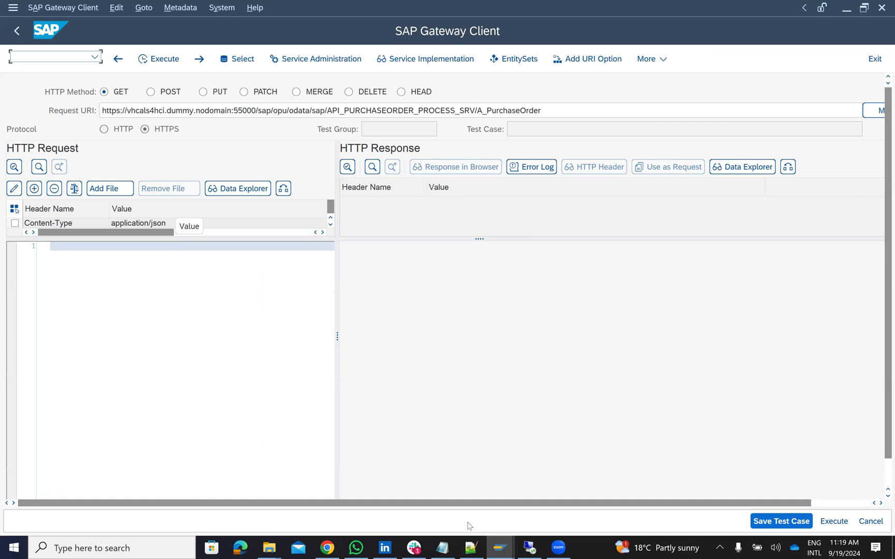
click(501, 548)
click(579, 500)
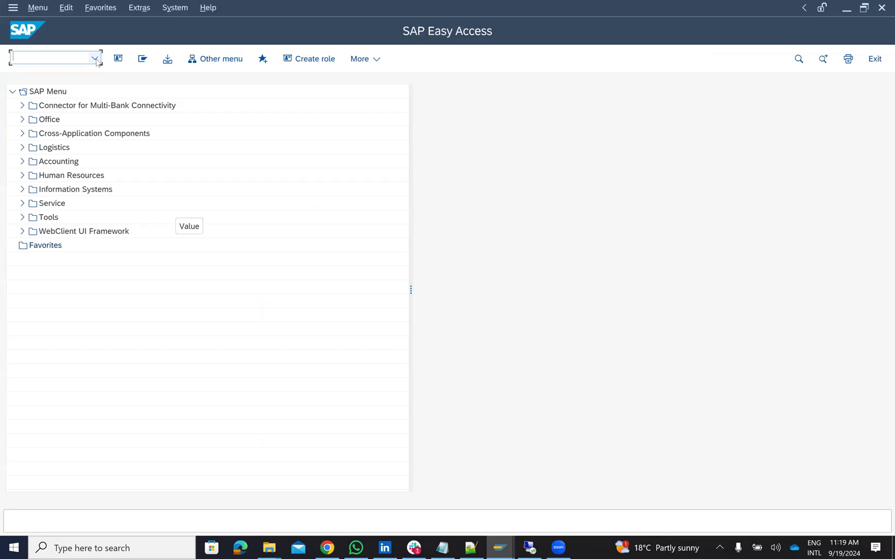
click(95, 58)
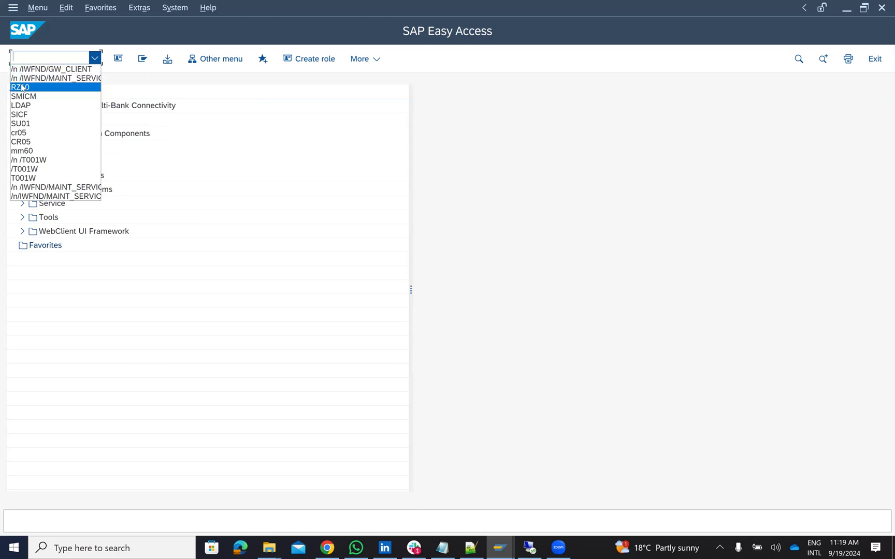
Step: Run /IWFND/MAINT_SERVICE and test API_PURCHASEORDER_PROCESS_SRV in the SAP Gateway Client
click(56, 78)
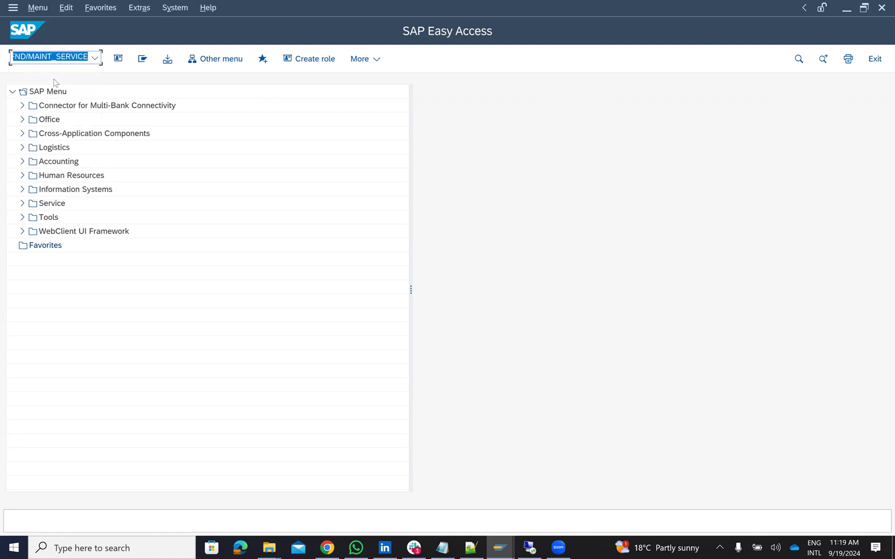
key(Return)
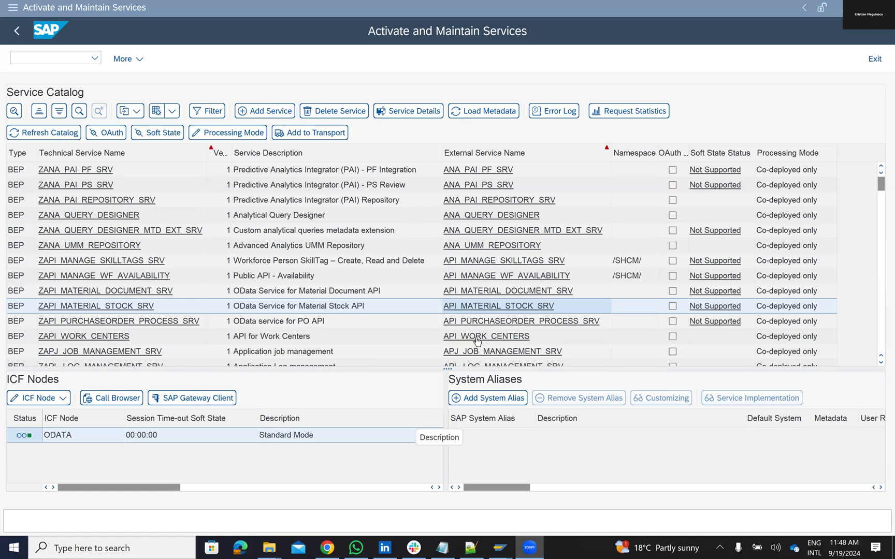
click(493, 322)
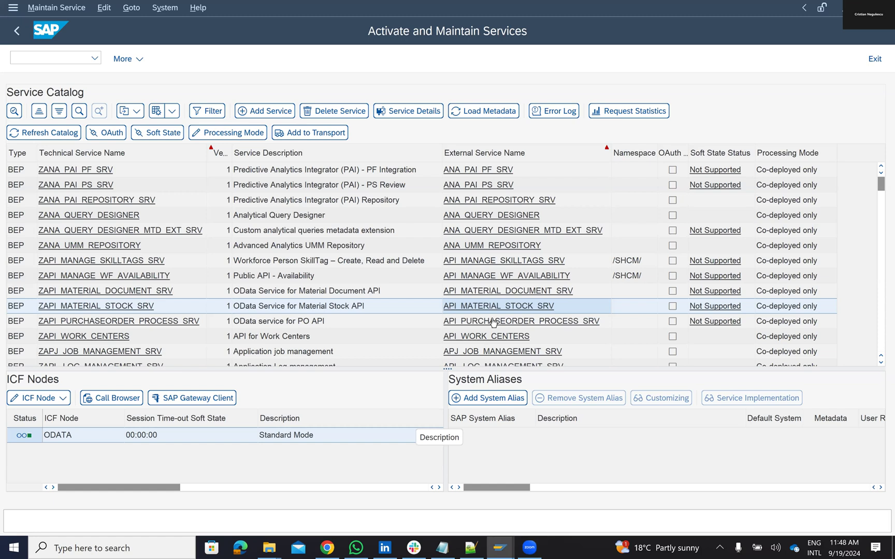
click(495, 323)
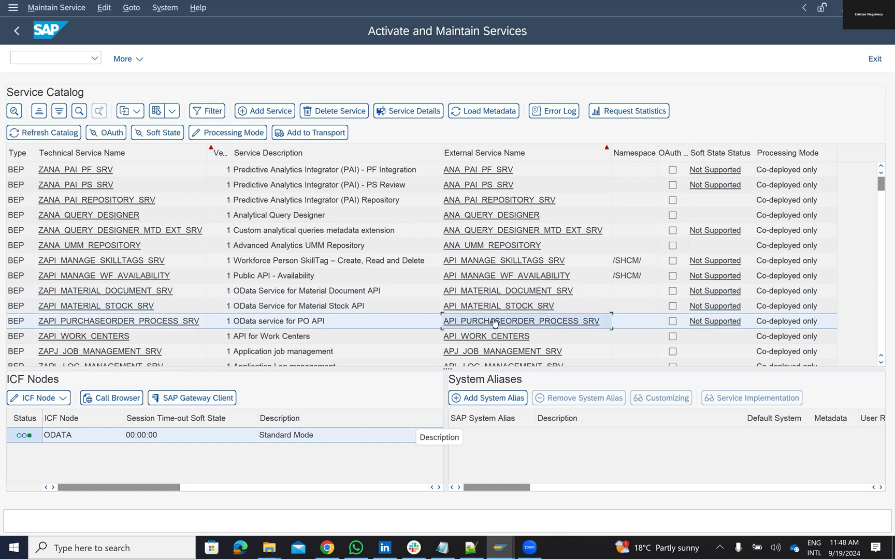
right_click(494, 322)
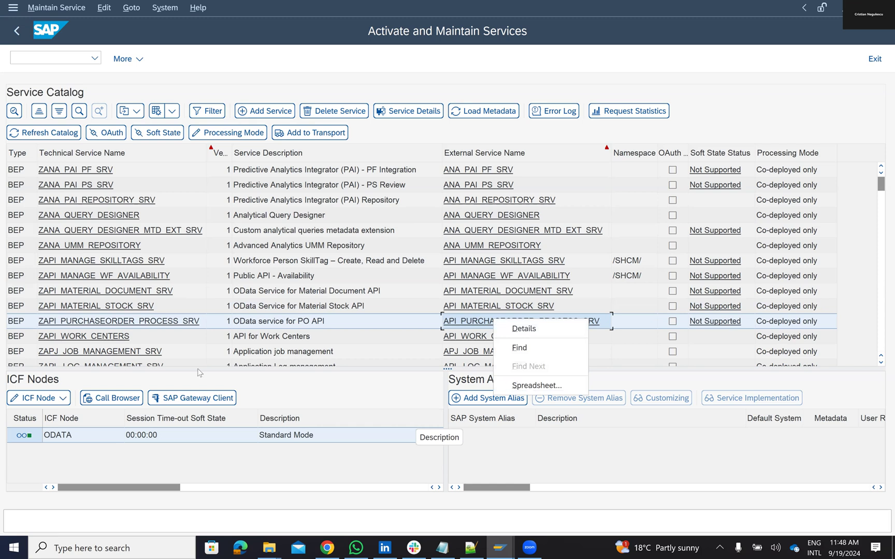
click(187, 402)
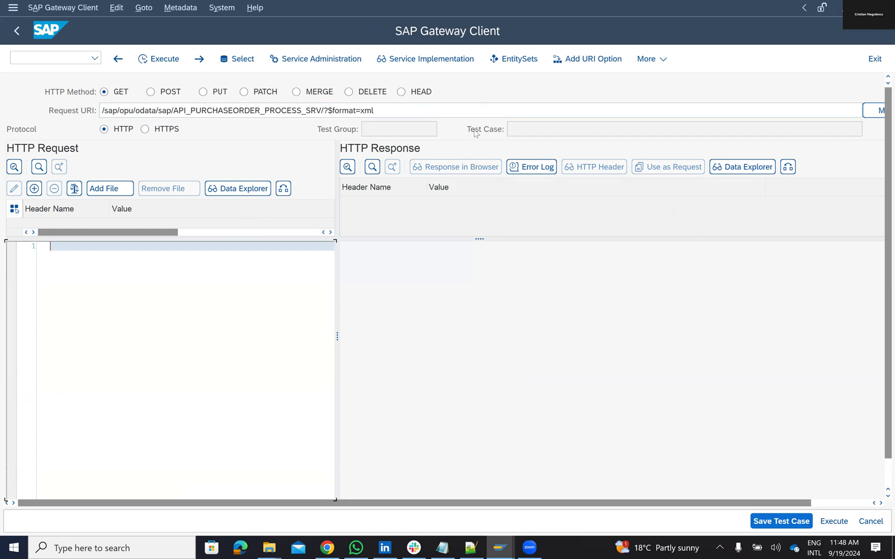
Step: Execute the request with URI option $format=json, allowing SAP to create the temporary file
click(588, 59)
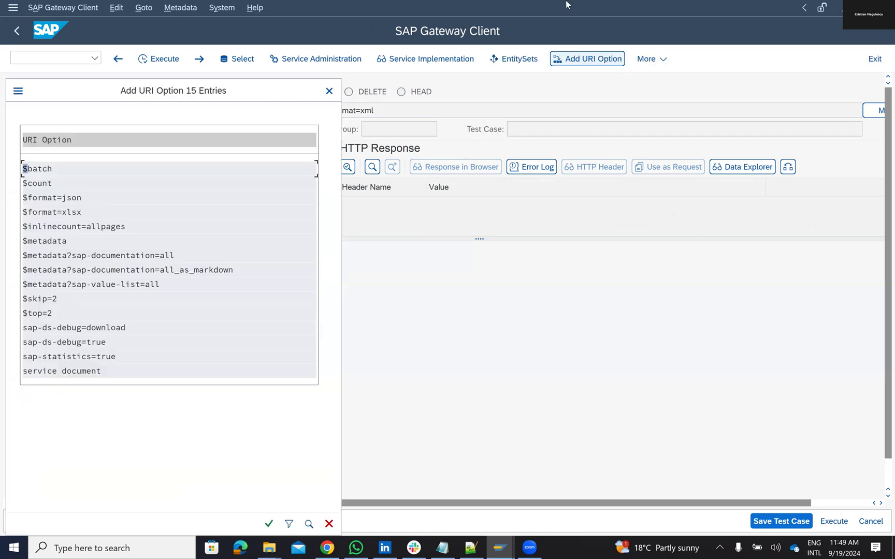
double_click(66, 198)
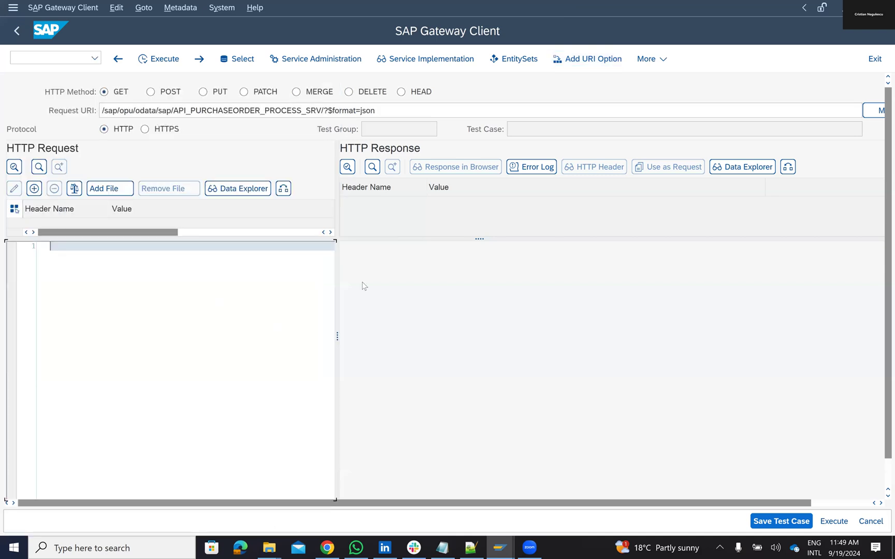
click(834, 522)
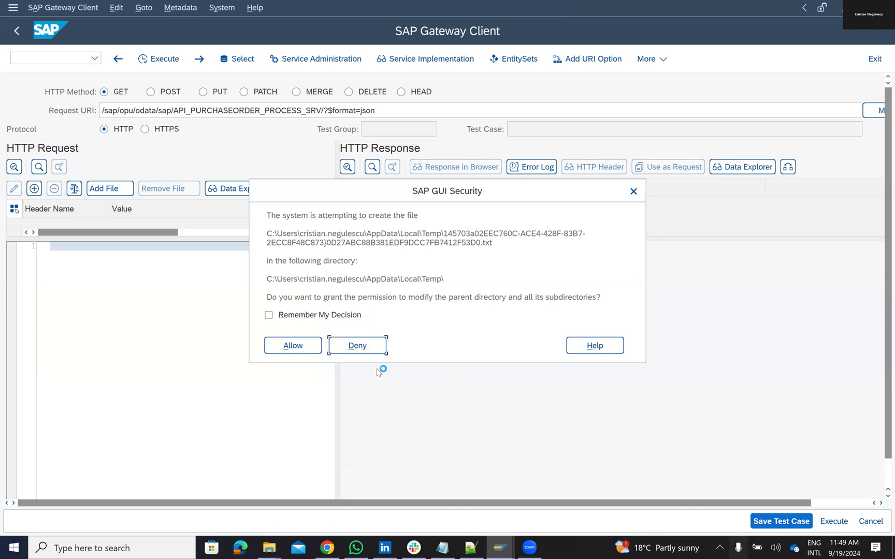
click(270, 316)
click(289, 347)
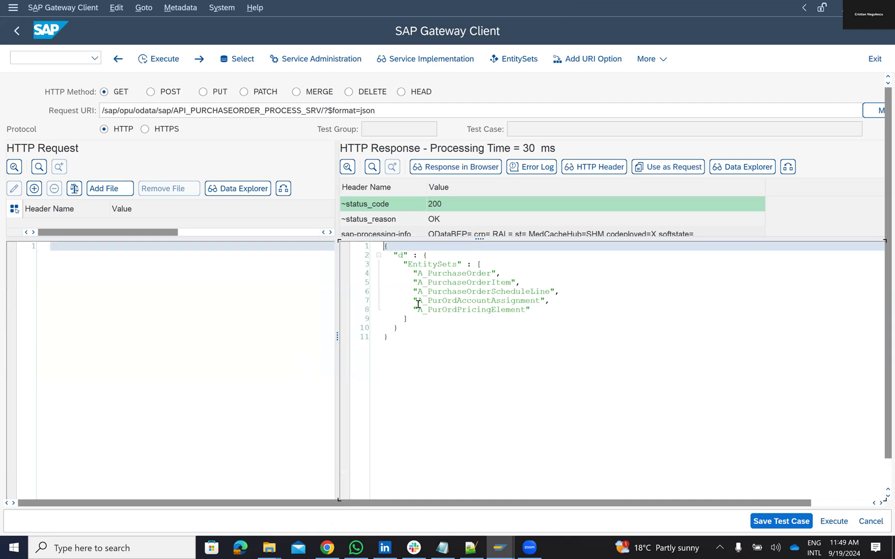
Step: Copy A_PurchaseOrder from the JSON response and paste it after SRV/ in the Request URI
click(418, 275)
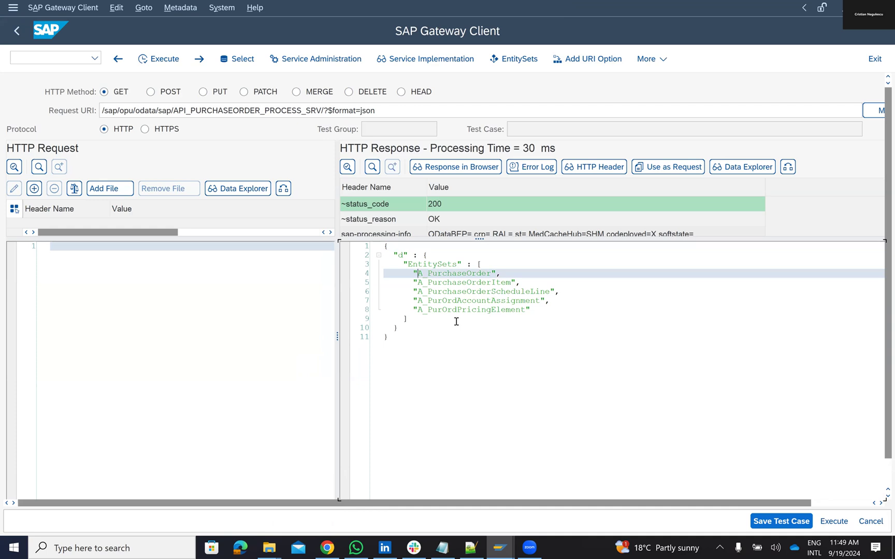
key(shift+Right)
key(shift+Right)
key(shift+Right)
key(shift+Right)
key(shift+Right)
key(shift+Right)
key(shift+Right)
key(shift+Right)
key(shift+Right)
key(shift+Right)
key(shift+Right)
key(shift+Right)
key(shift+Right)
key(shift+Right)
key(shift+Right)
key(shift+Right)
key(shift+Right)
key(ctrl+c)
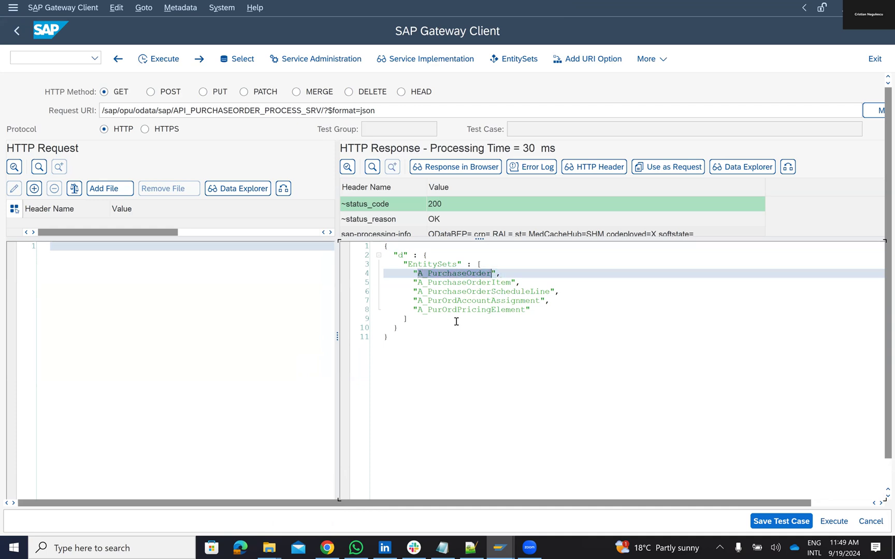
click(324, 110)
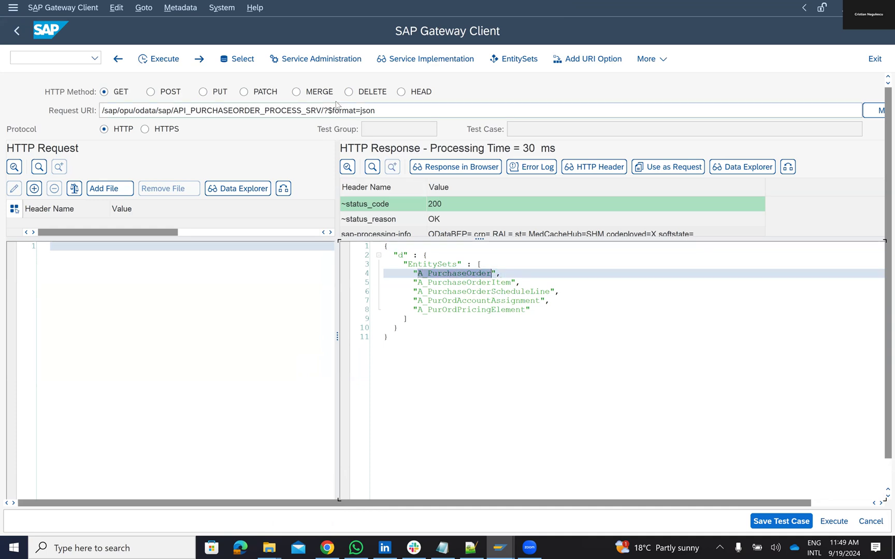
key(ctrl+v)
text(/)
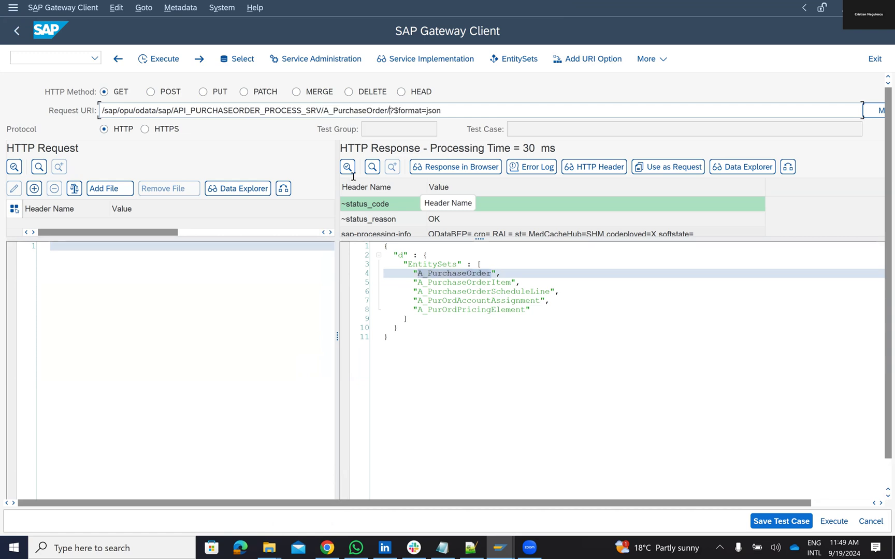
key(BackSpace)
click(839, 521)
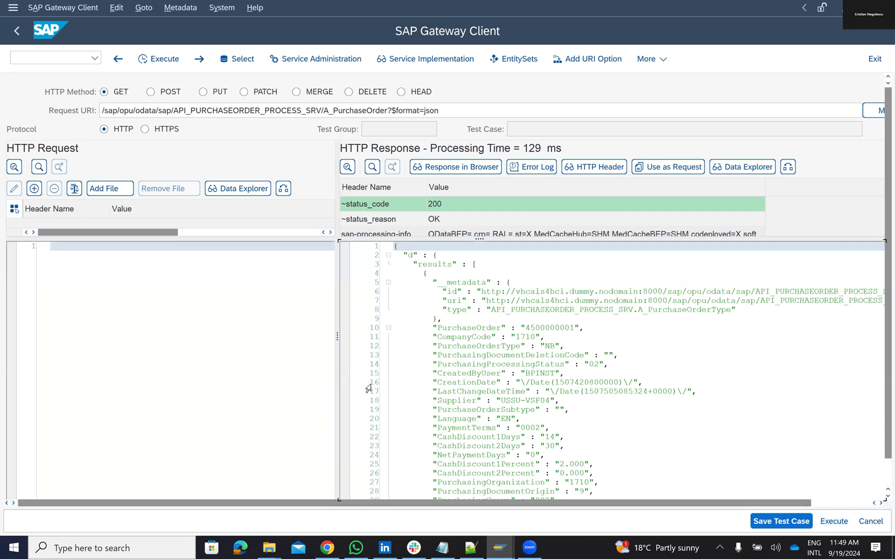
scroll(534, 381, down, 5)
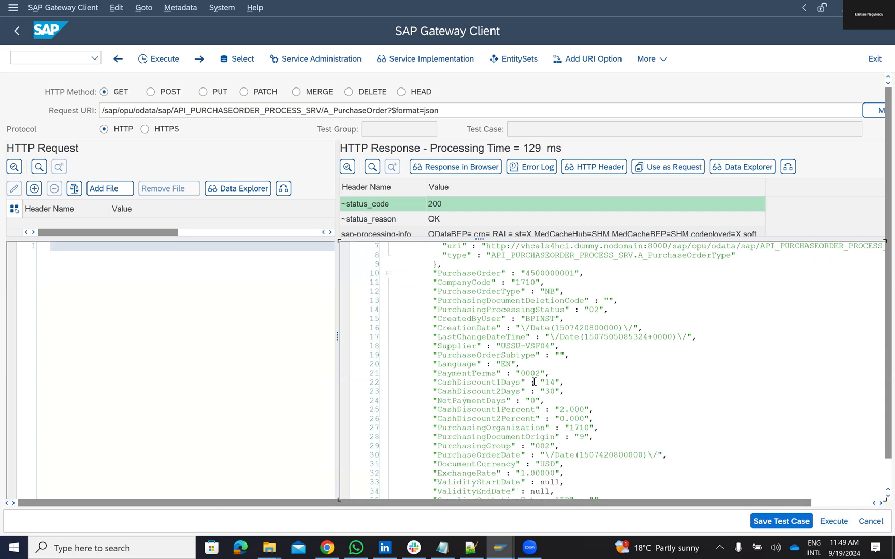
scroll(534, 382, down, 13)
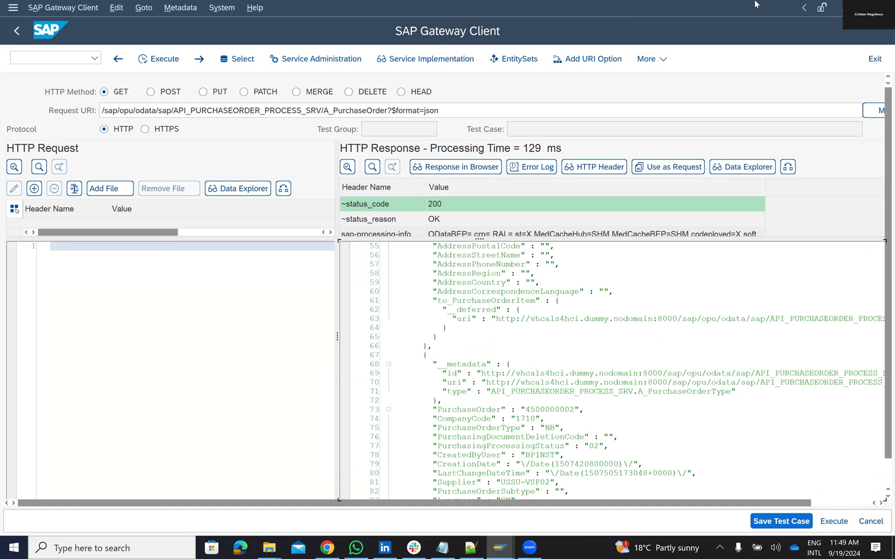
click(587, 59)
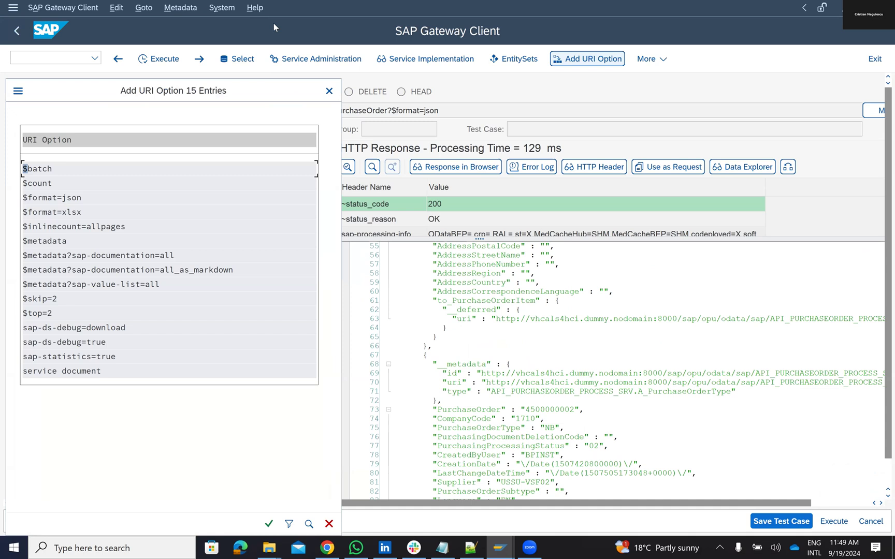
click(321, 547)
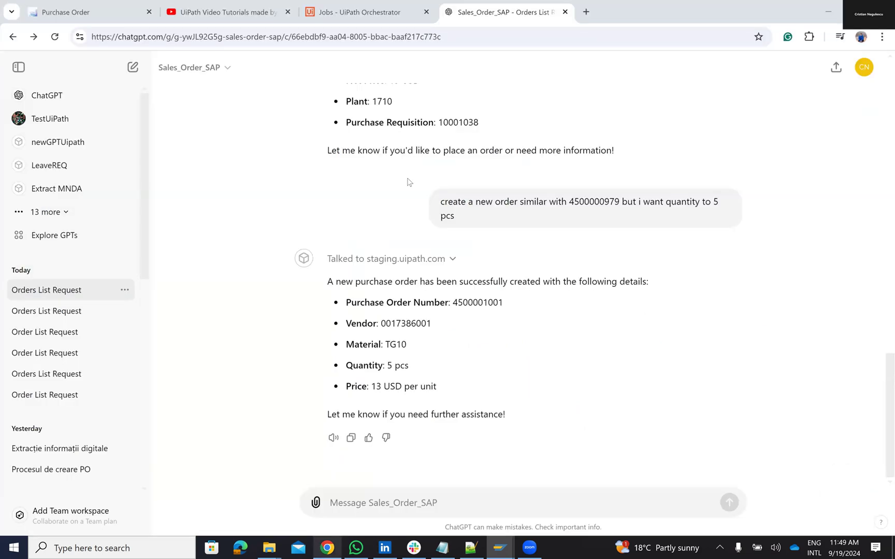
Step: Go from the Orchestrator Jobs tab to Studio Web's Automations list through the product launcher
click(357, 12)
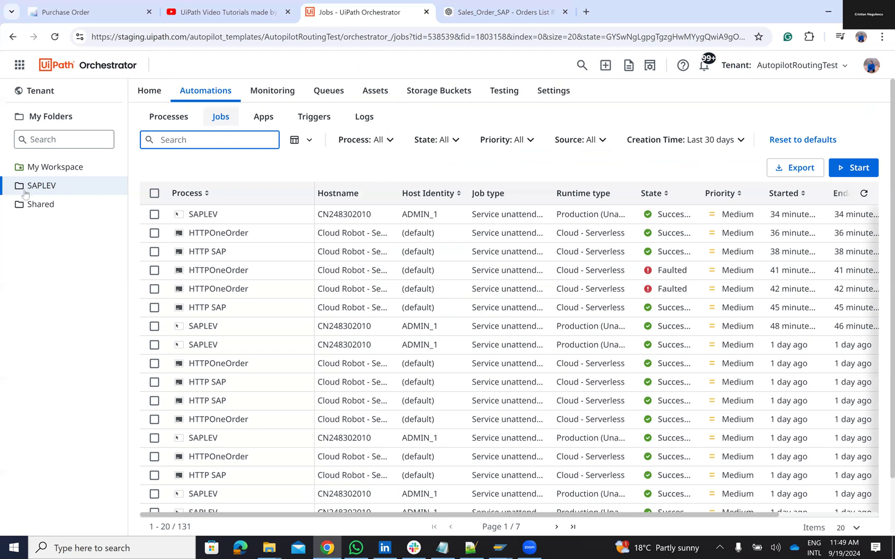
click(19, 65)
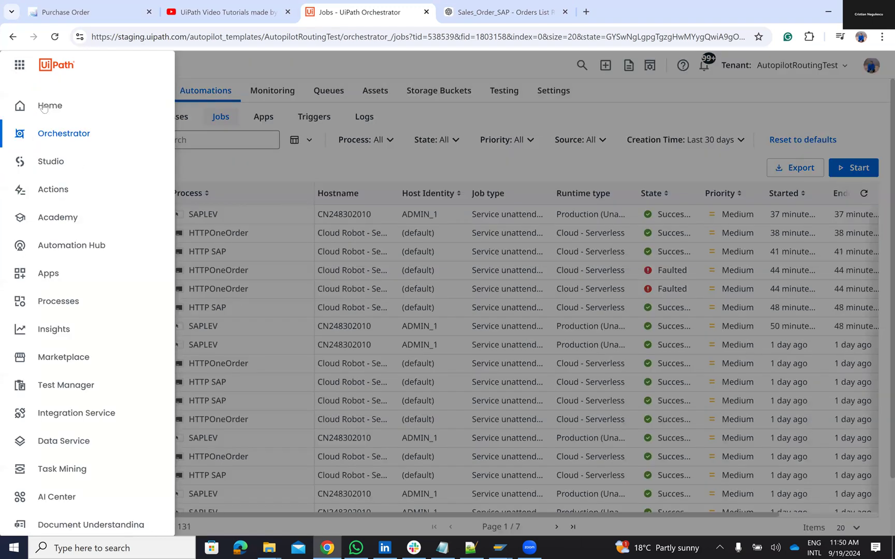
click(40, 156)
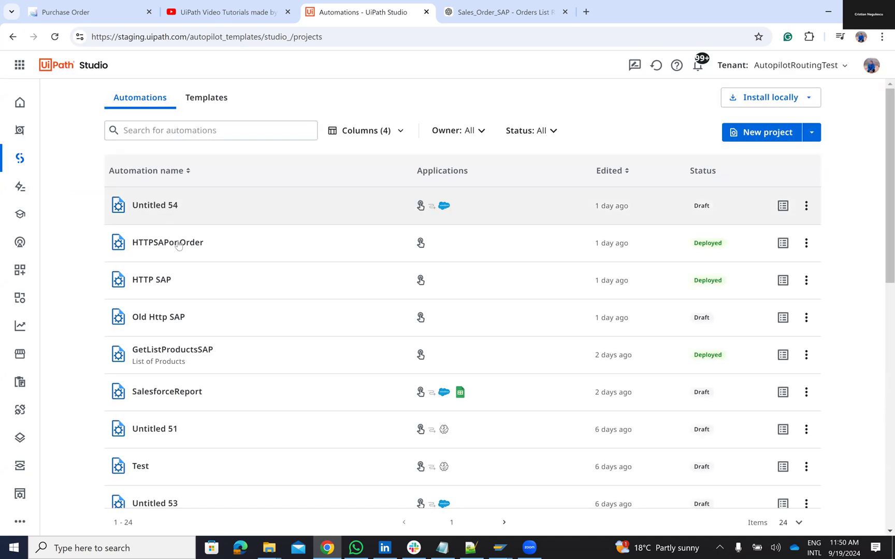
Step: Open the HTTPSAPonOrder automation and show its Request URL in the expression editor
click(178, 245)
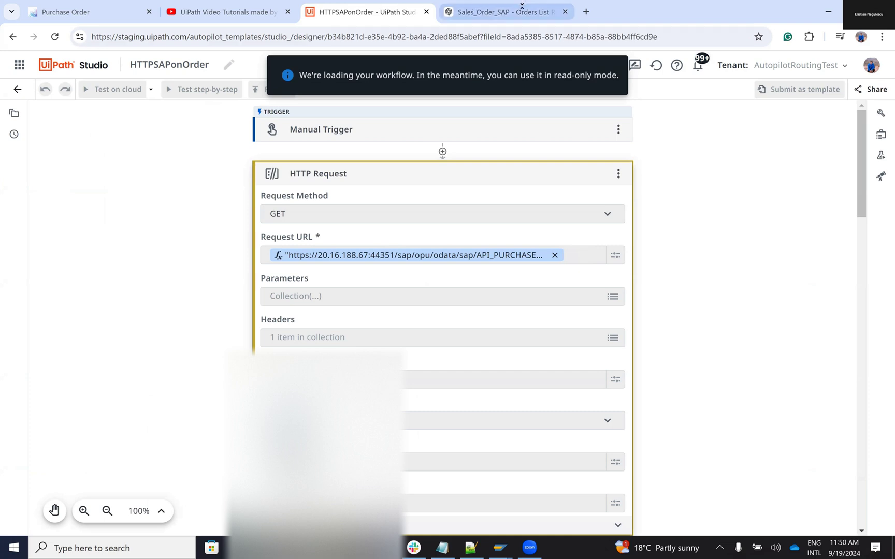
click(473, 5)
click(372, 14)
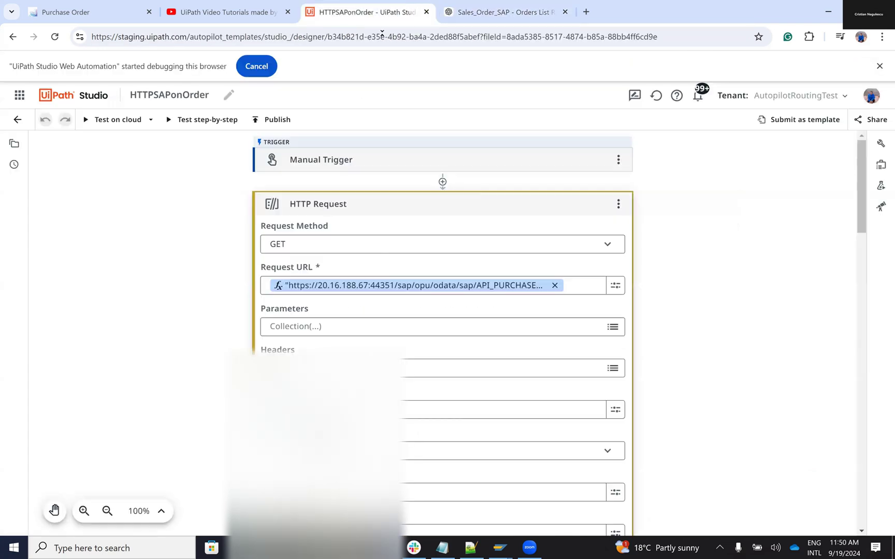
click(620, 287)
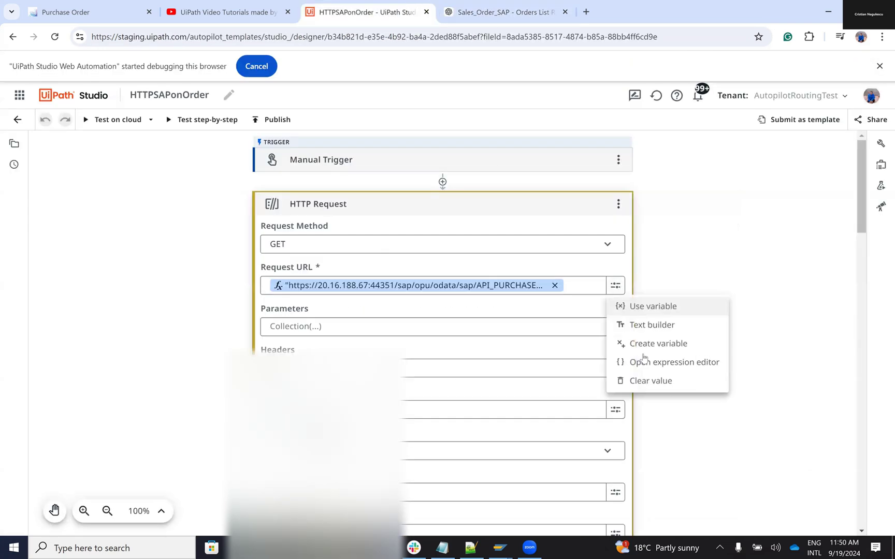
click(655, 367)
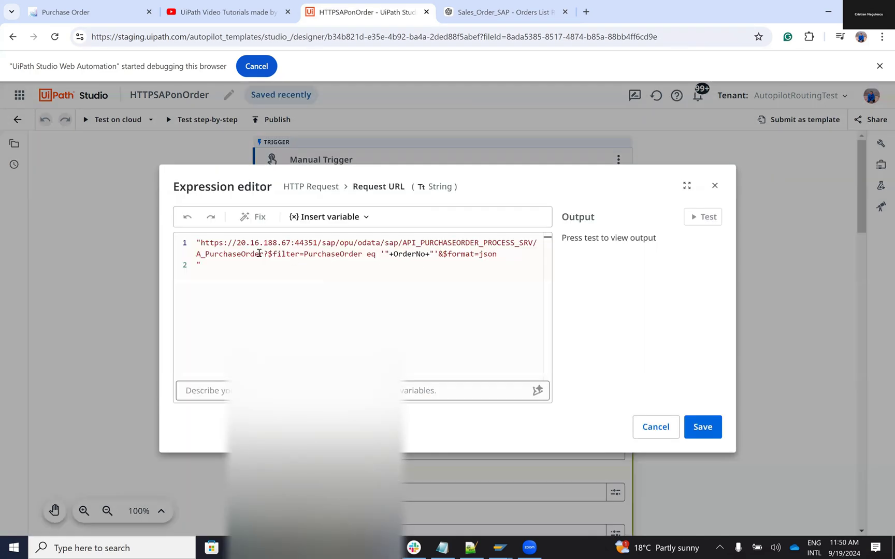
Step: Copy the PurchaseOrder-by-OrderNo $filter clause and bring the SAP window forward
click(268, 254)
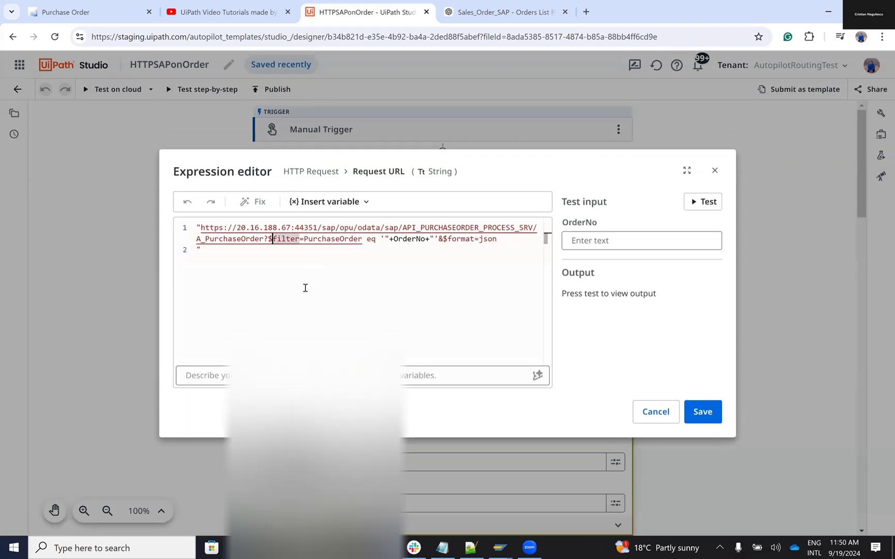
key(Left)
key(ctrl+shift+Right)
key(ctrl+shift+Right)
key(ctrl+shift+Right)
key(ctrl+shift+Right)
key(ctrl+shift+Right)
key(ctrl+shift+Right)
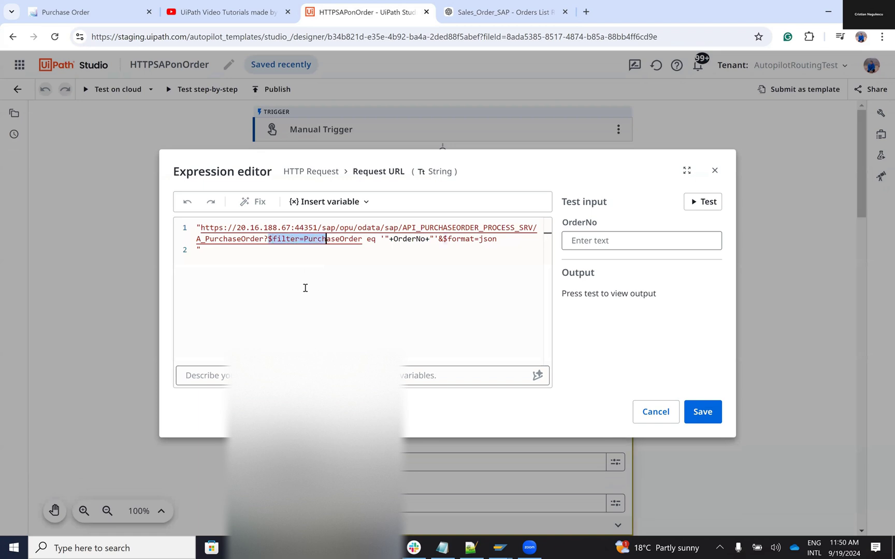
key(ctrl+shift+Right)
key(ctrl+shift+Right)
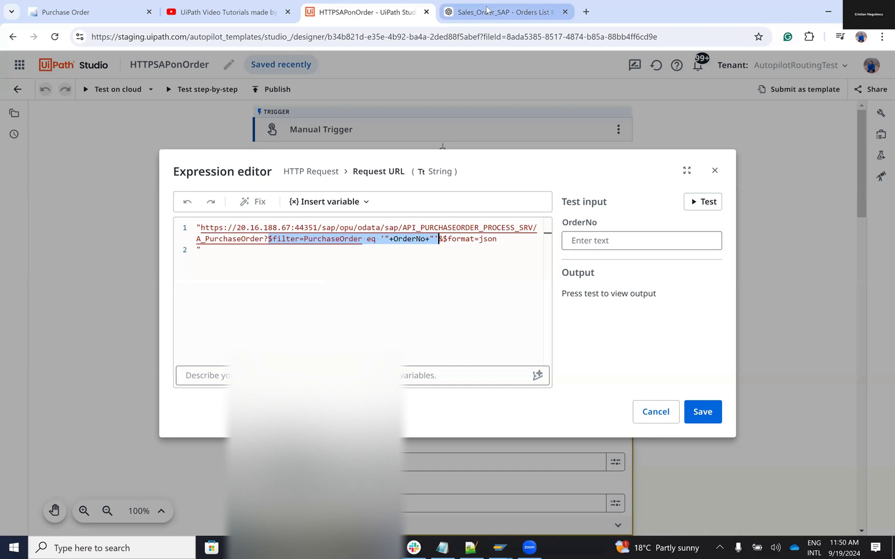
click(501, 548)
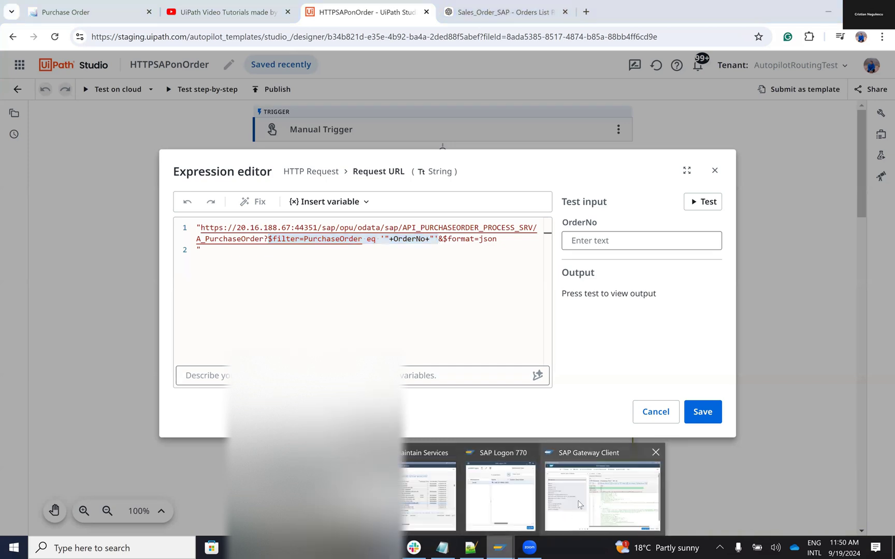
click(424, 508)
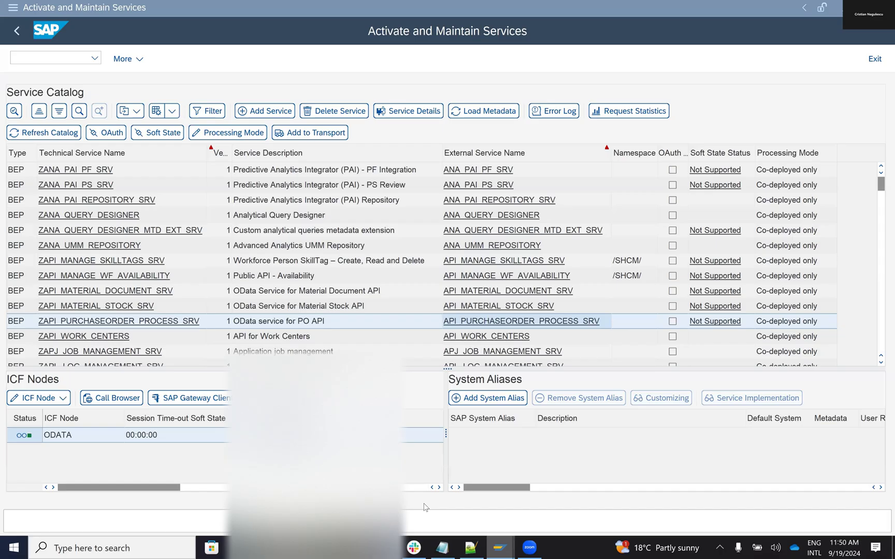
Step: In SAP Gateway Client, dismiss the URI option list and paste the $filter clause into Request URI
click(508, 548)
click(595, 517)
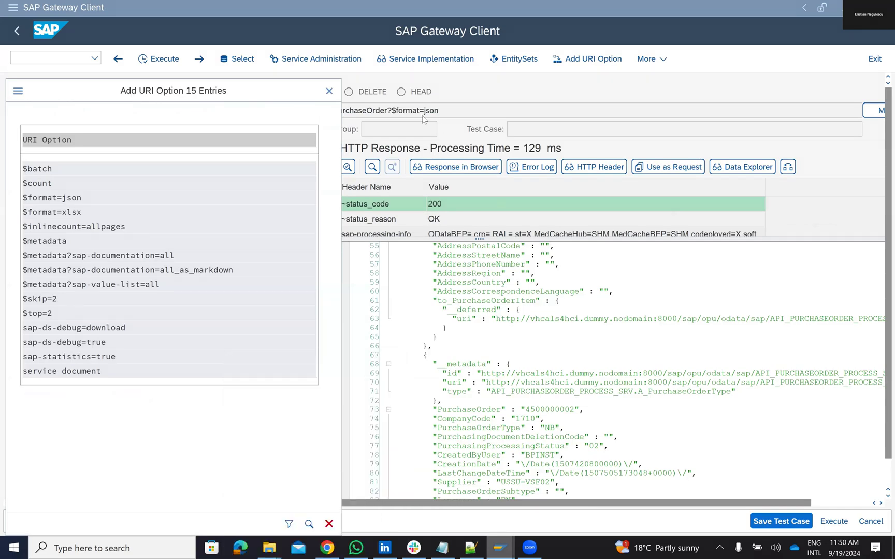
click(330, 91)
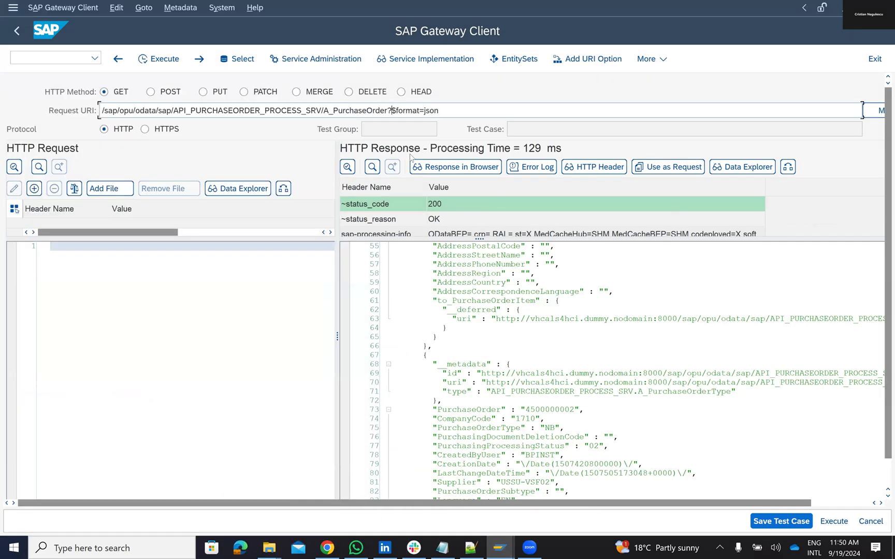
text($filter=PurchaseOrder eq '"+OrderNo+"')
Step: Add & before $format and strip the quotes and +OrderNo+, leaving PurchaseOrder eq ''
click(540, 110)
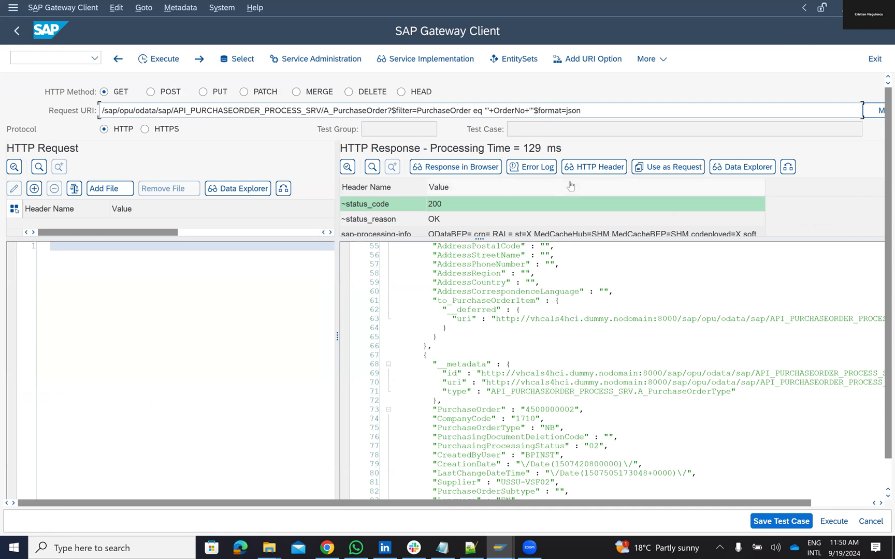
key(BackSpace)
text(&)
key(BackSpace)
key(BackSpace)
key(BackSpace)
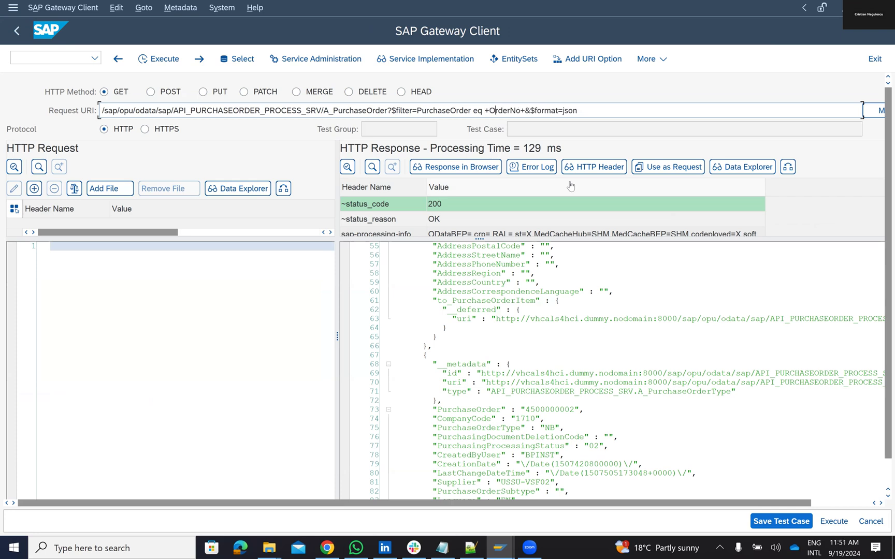
key(Delete)
key(BackSpace)
key(BackSpace)
key(BackSpace)
key(BackSpace)
key(BackSpace)
key(BackSpace)
key(BackSpace)
key(BackSpace)
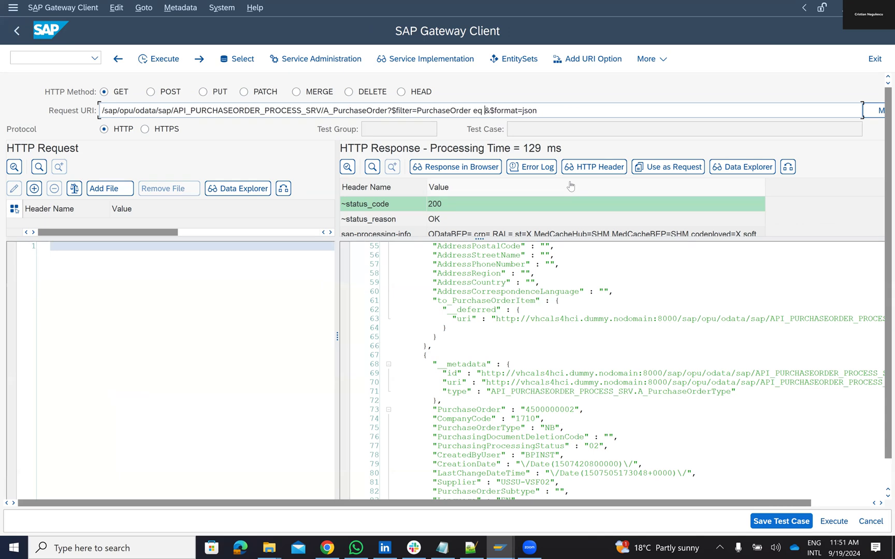
click(335, 547)
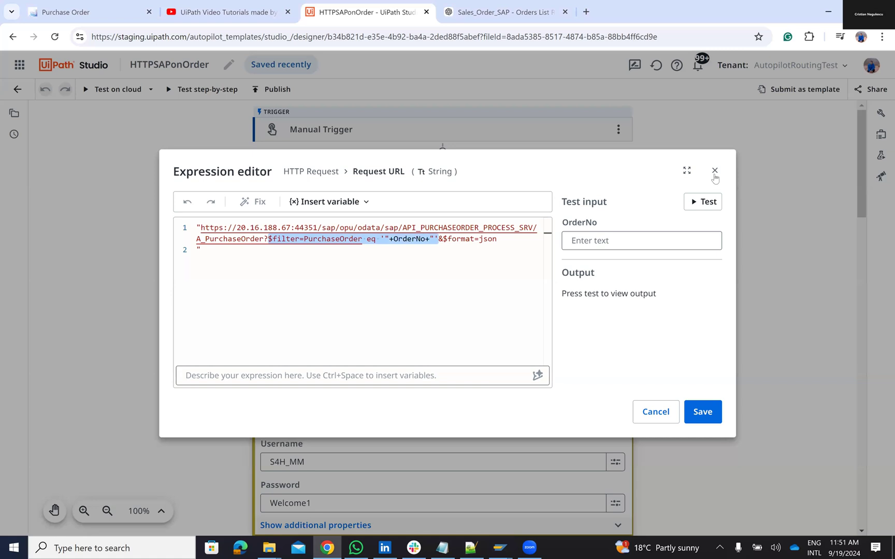
key(Escape)
click(492, 9)
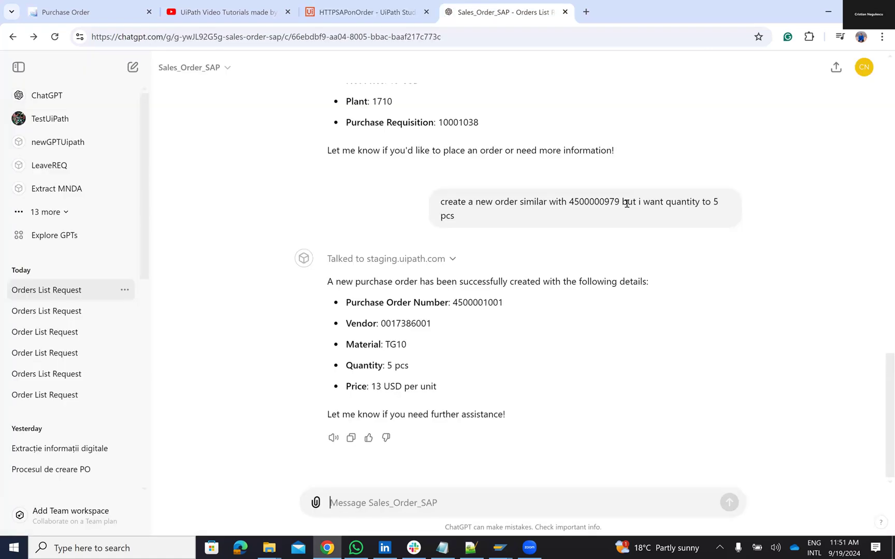
double_click(601, 195)
key(ctrl+c)
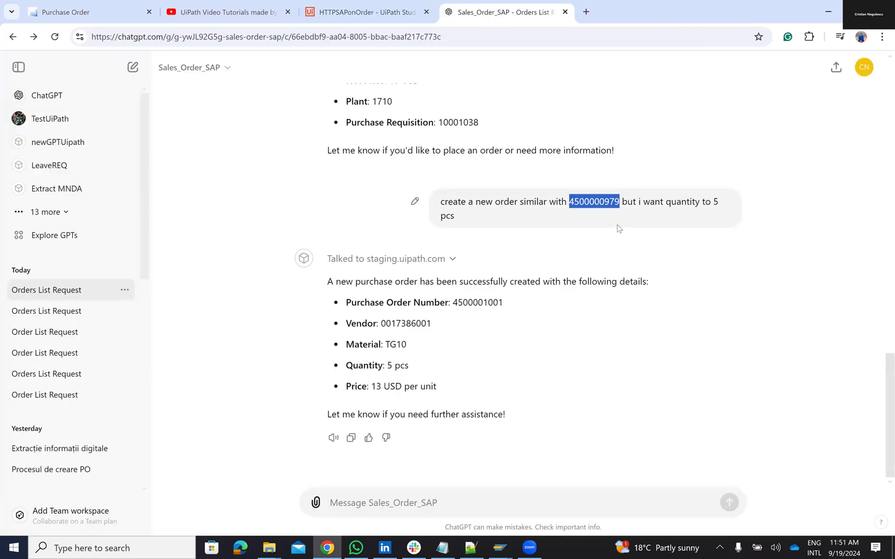
click(825, 13)
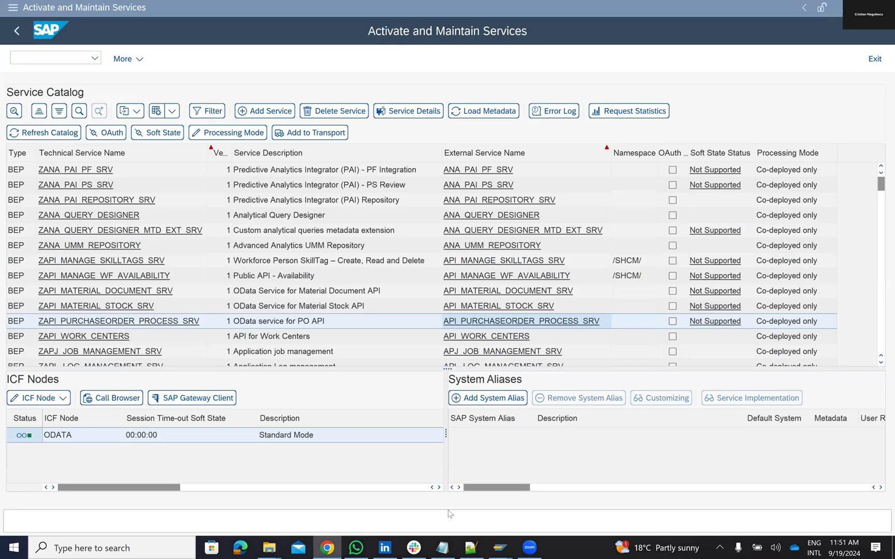
mouse_move(499, 547)
click(571, 481)
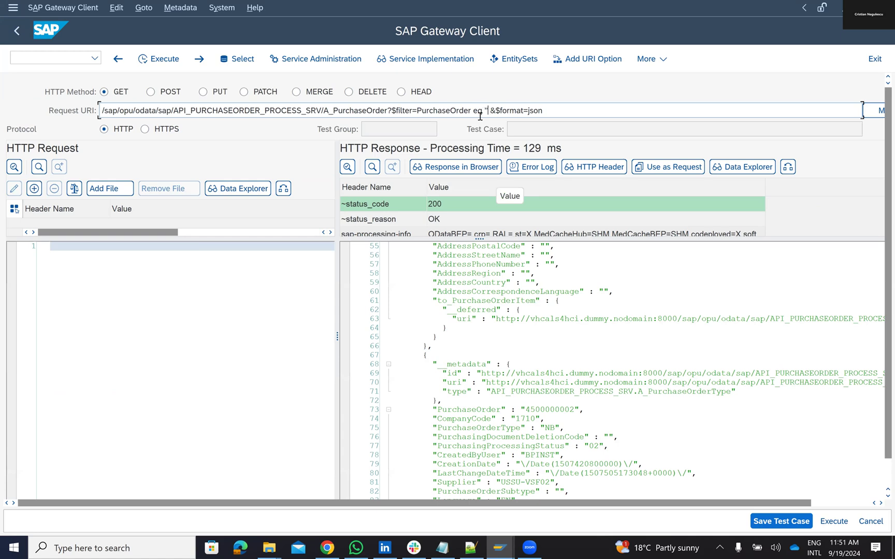
key(ctrl+v)
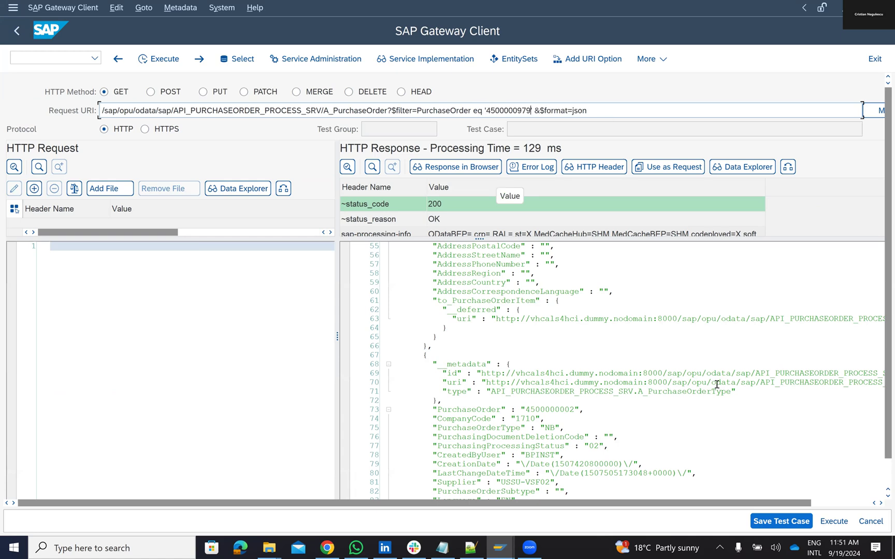
click(825, 524)
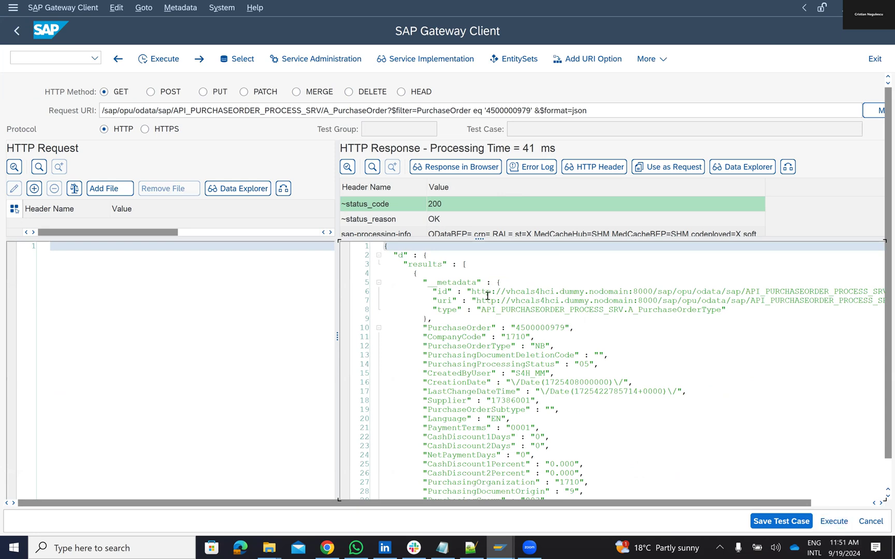
scroll(485, 332, down, 18)
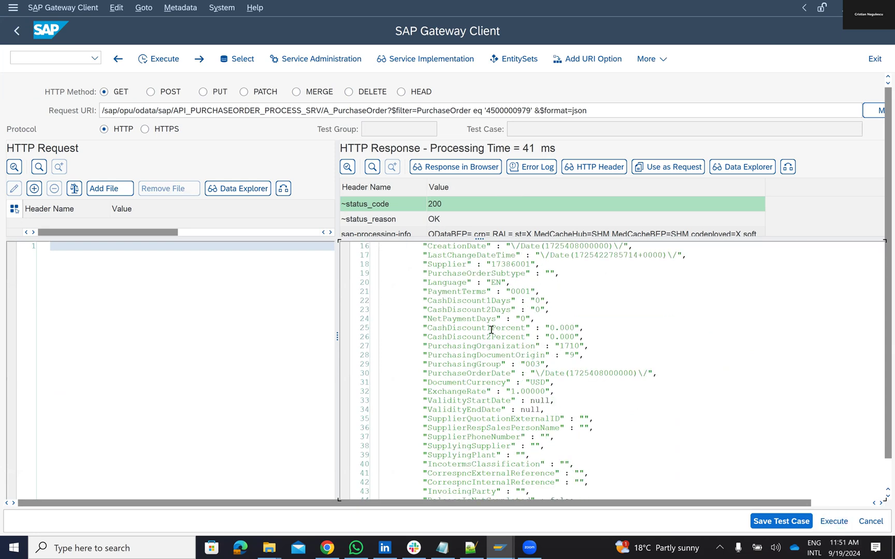
scroll(499, 365, up, 1)
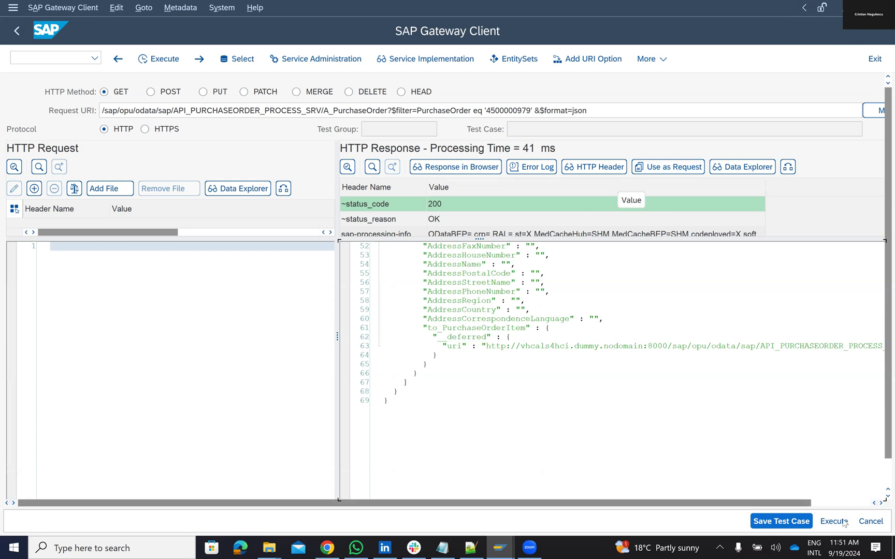
Step: Inspect the to_PurchaseOrderItem uri line in the JSON response, then return to ChatGPT
click(827, 504)
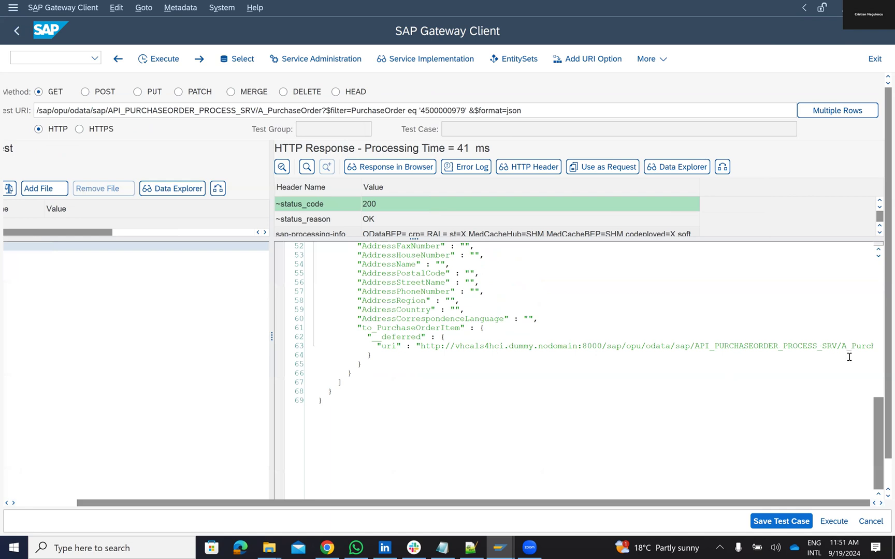
click(791, 347)
key(Right)
key(Right)
key(Right)
key(Right)
key(Right)
key(Right)
key(Right)
key(Right)
key(Right)
key(Right)
key(Right)
key(Right)
key(Right)
key(Right)
key(Right)
key(Right)
key(Right)
key(Right)
key(Right)
key(Right)
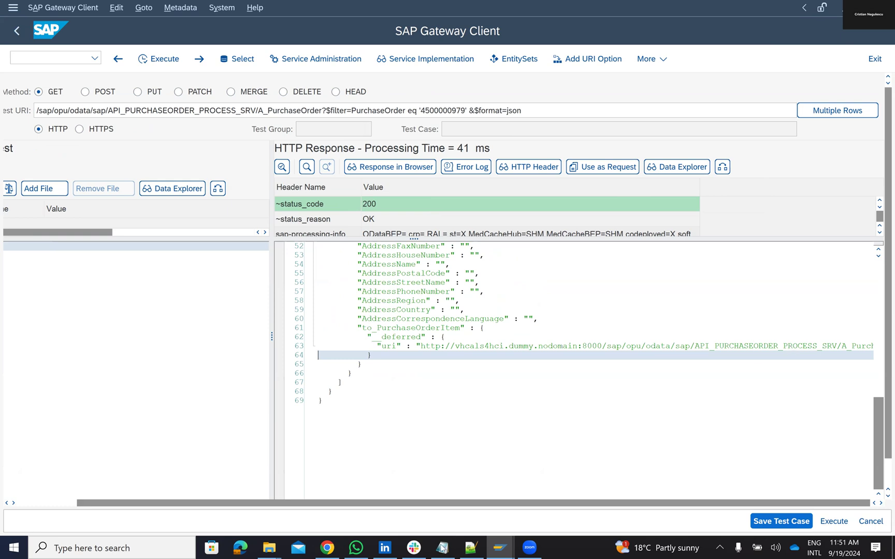
click(327, 547)
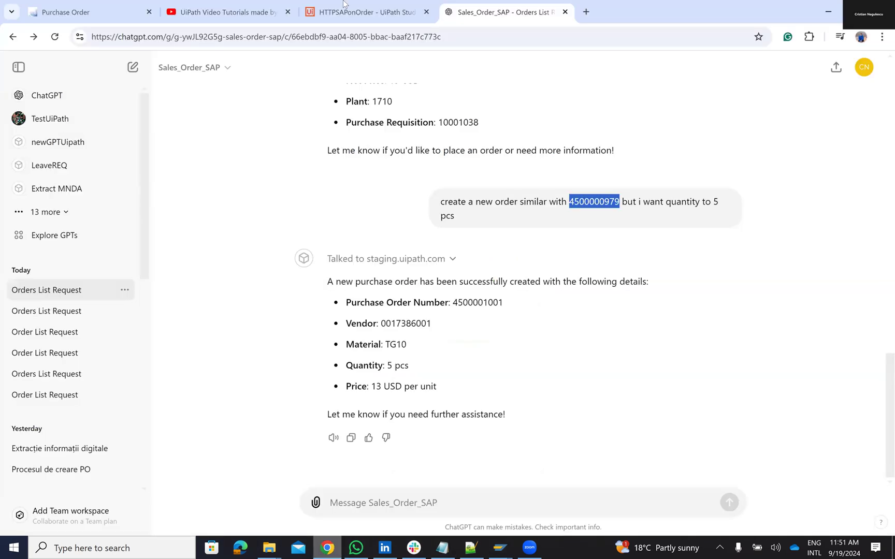
Step: Open HTTPSAPonOrder's Set value expression in the expression editor
click(344, 8)
scroll(518, 310, down, 15)
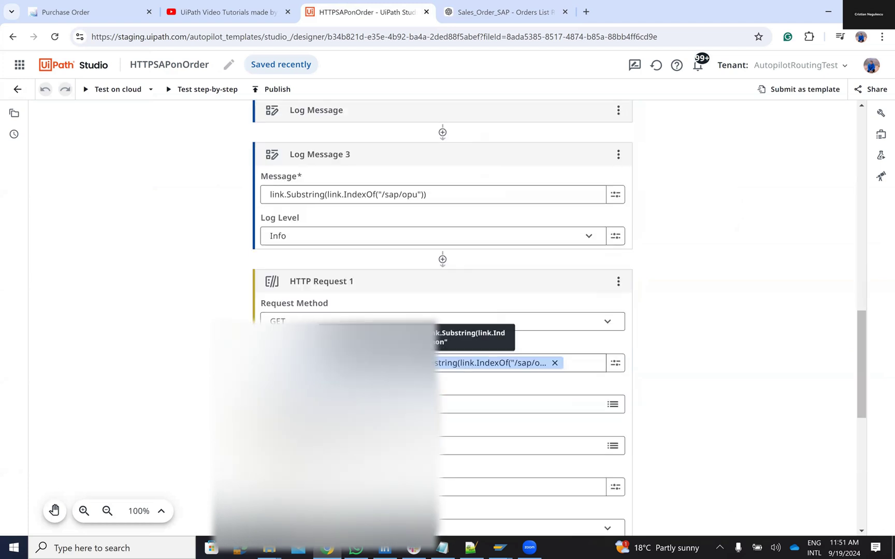
scroll(325, 246, up, 3)
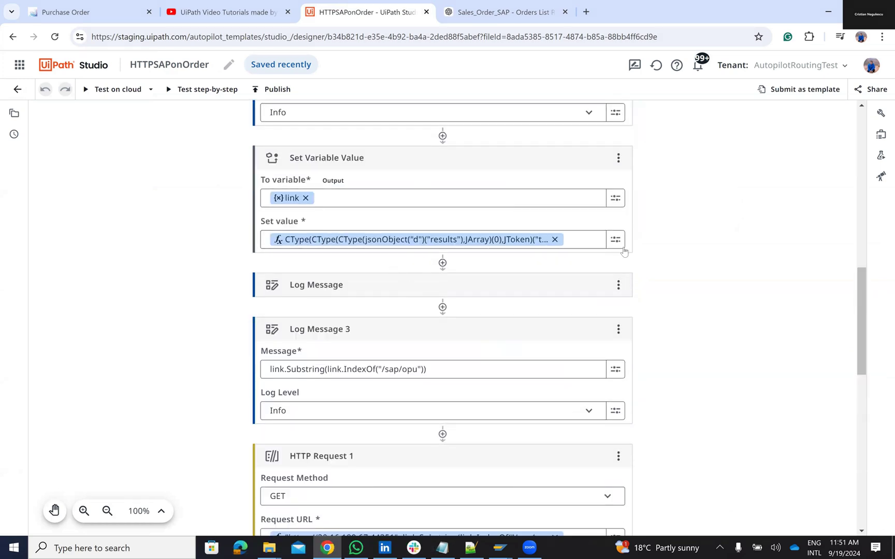
click(616, 241)
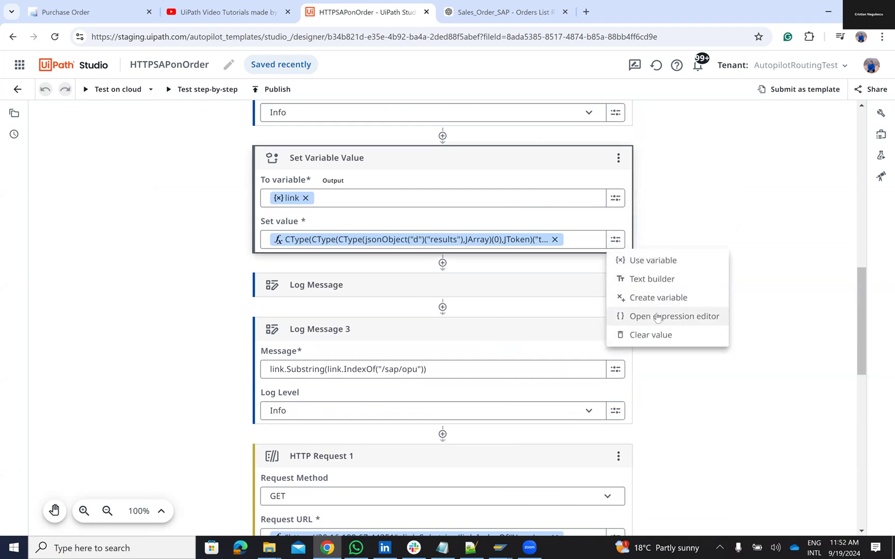
click(658, 317)
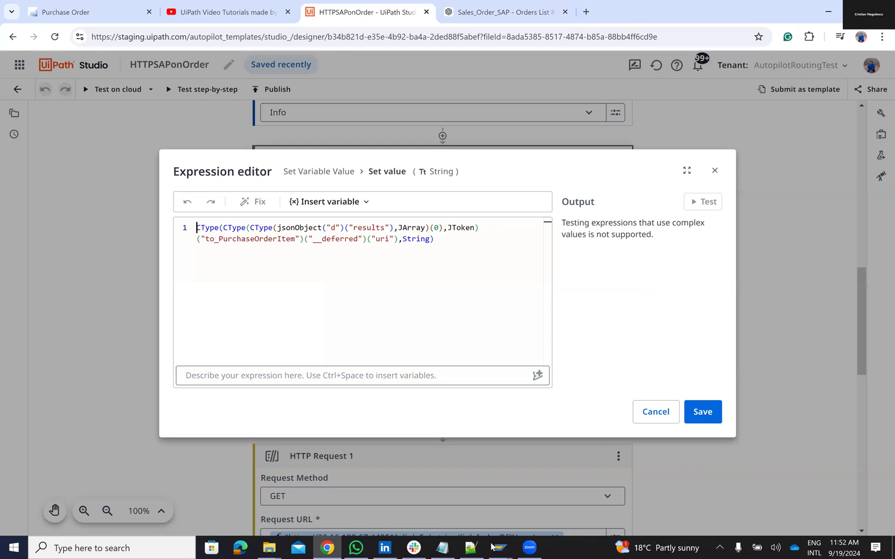
Step: Compare the expression with the Gateway Client's to_PurchaseOrderItem uri, then bring SAP's services window forward
mouse_move(499, 548)
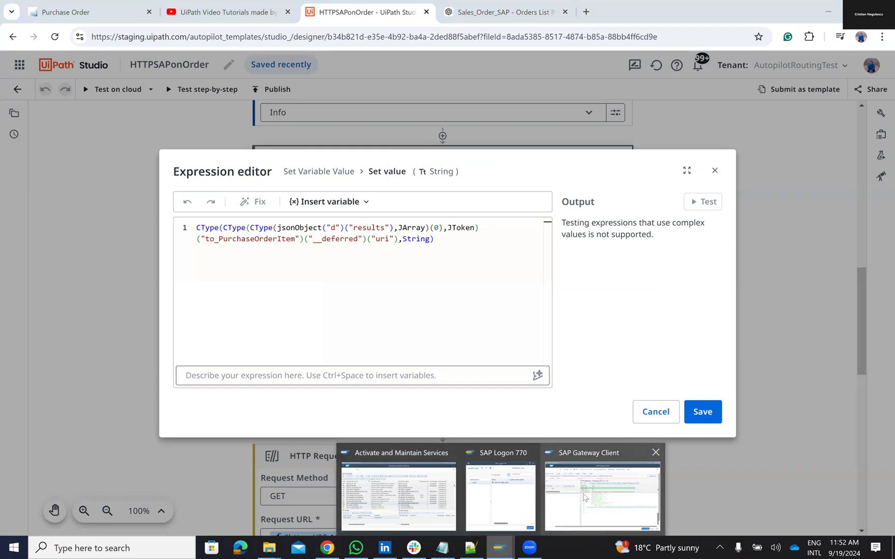
click(585, 498)
scroll(445, 328, up, 15)
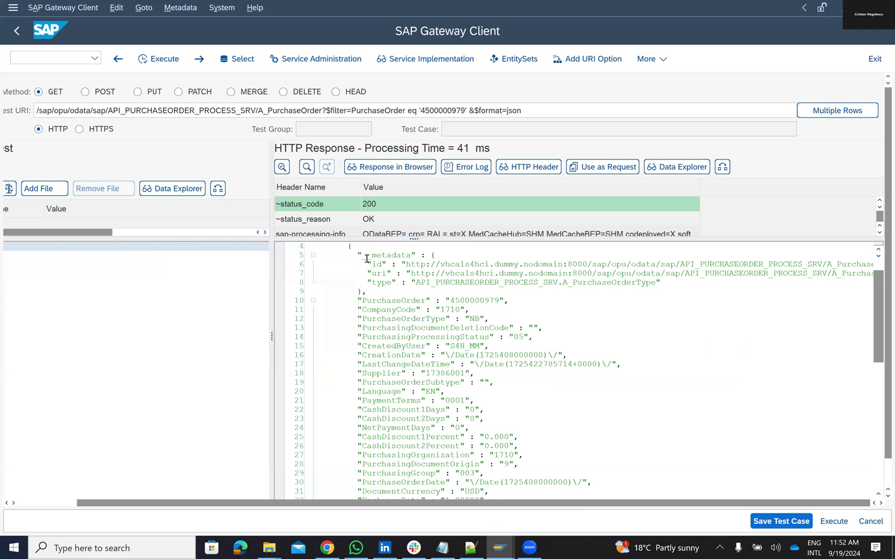
scroll(366, 259, up, 1)
scroll(383, 346, up, 3)
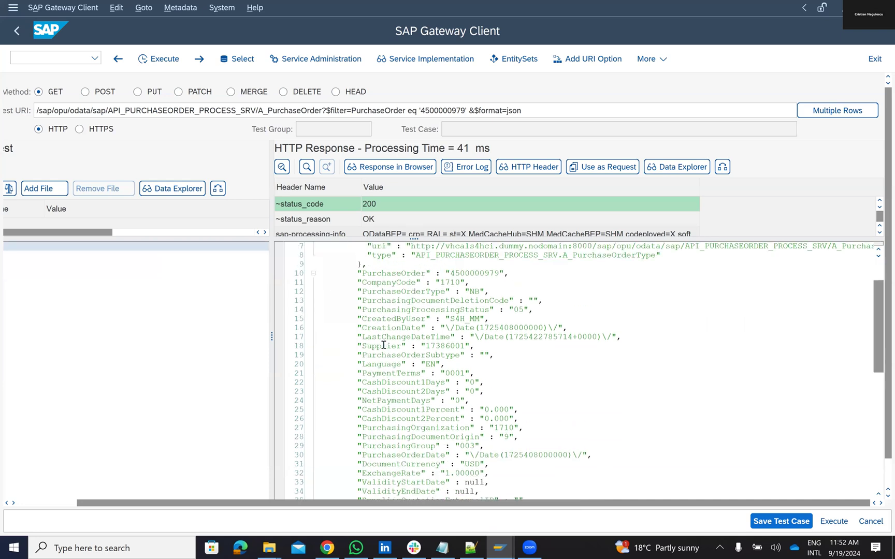
scroll(385, 342, down, 15)
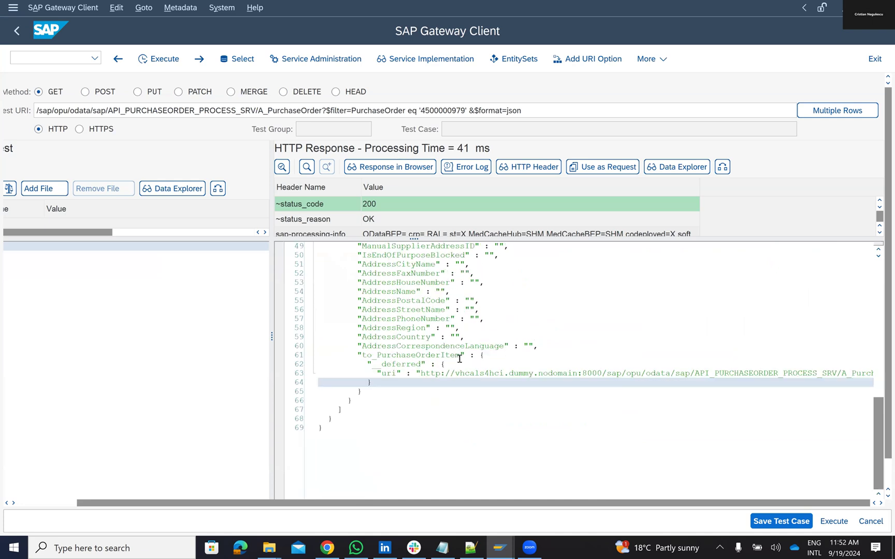
click(327, 547)
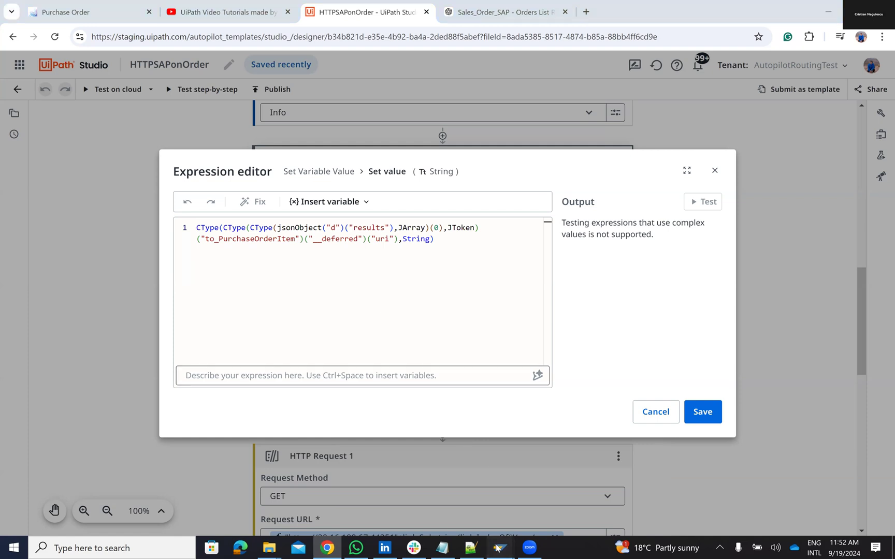
mouse_move(500, 548)
click(403, 498)
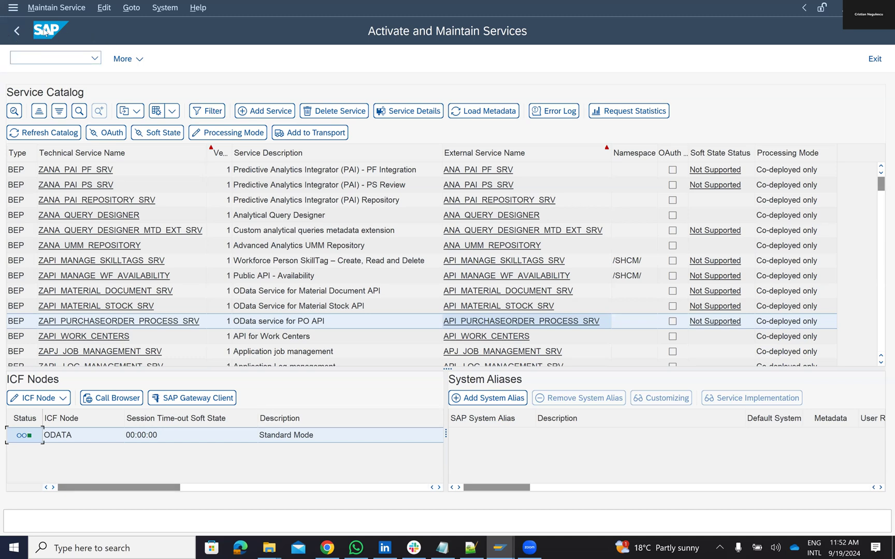
Step: Back out to SAP Easy Access, minimize SAP, and switch Chrome to the YouTube Videos tab
click(17, 31)
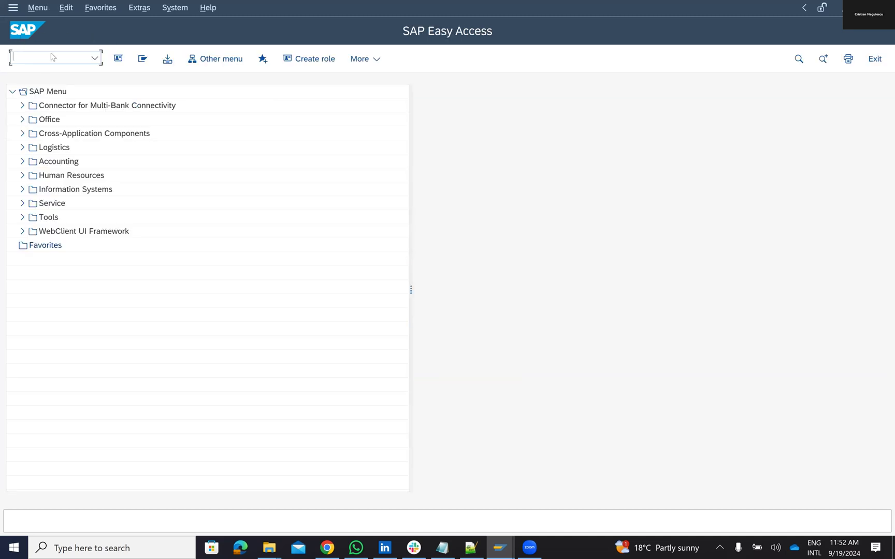
click(95, 57)
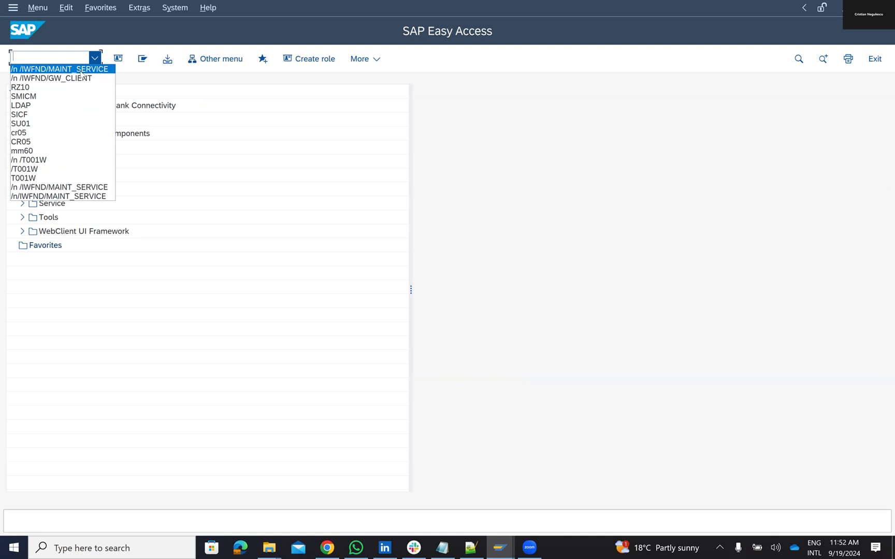
click(846, 8)
click(846, 8)
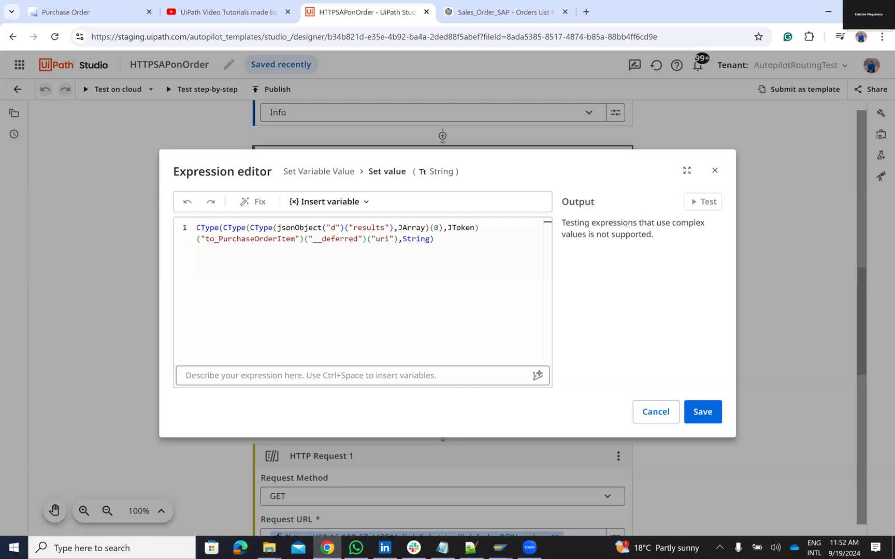
click(200, 14)
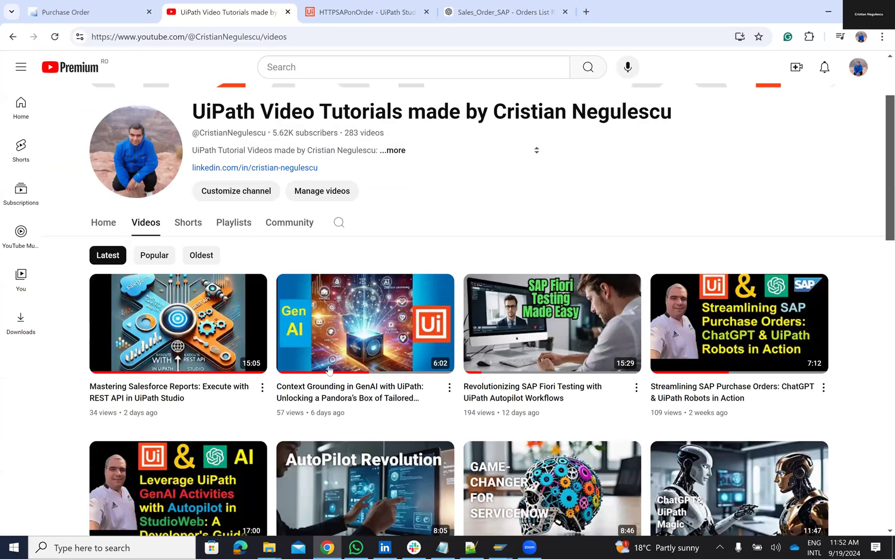
mouse_move(366, 322)
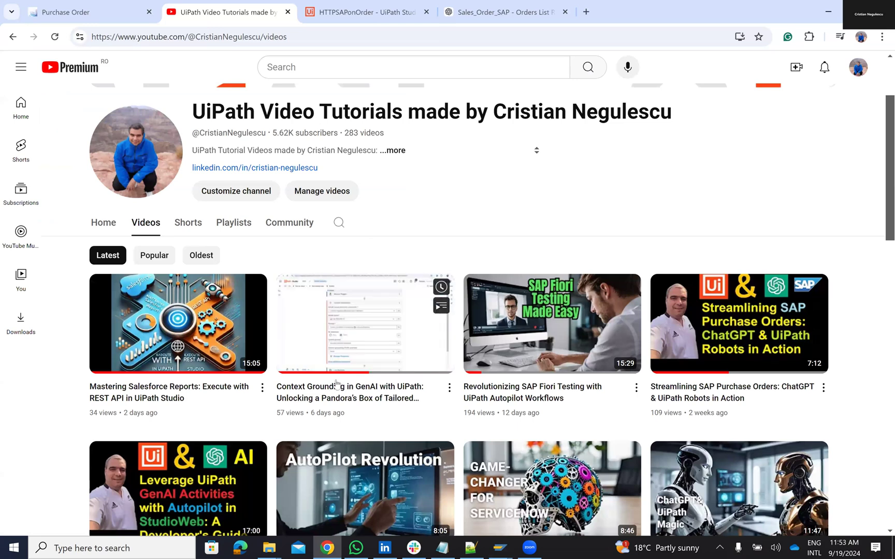
click(476, 20)
scroll(368, 350, up, 15)
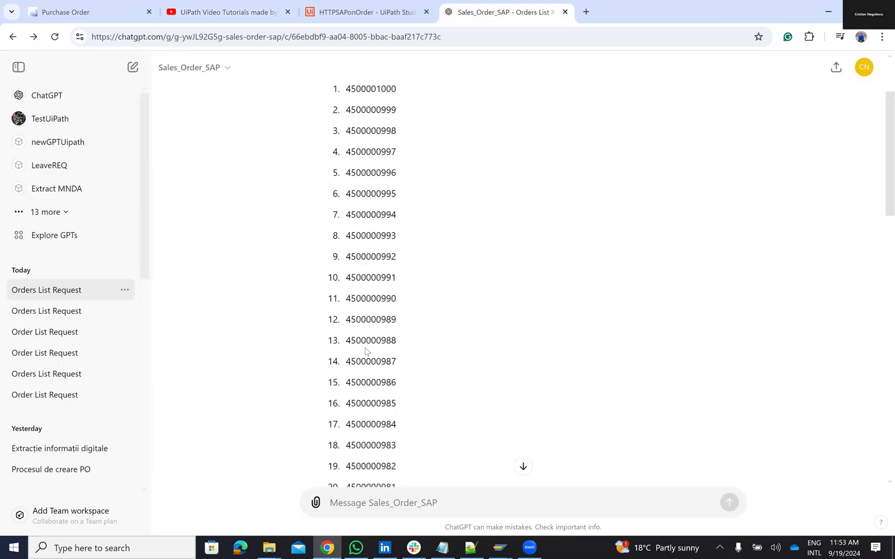
scroll(435, 293, up, 2)
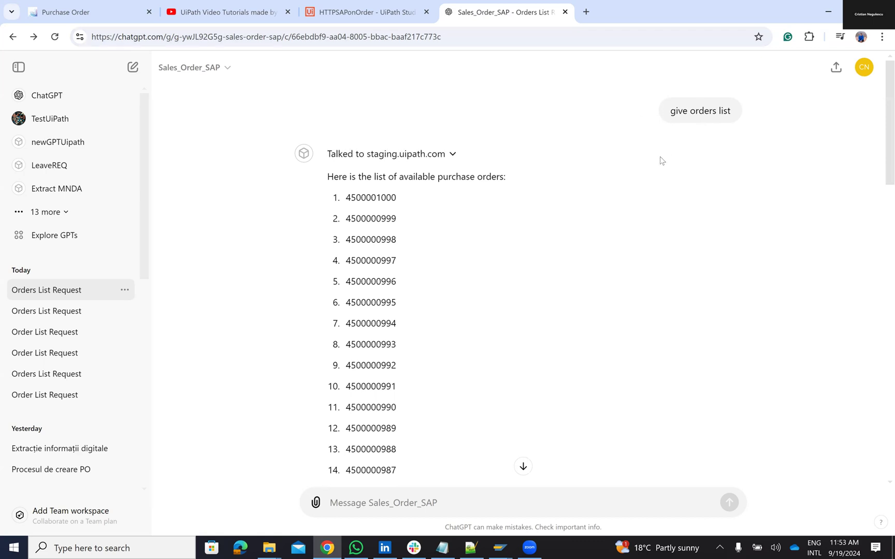
scroll(720, 150, down, 10)
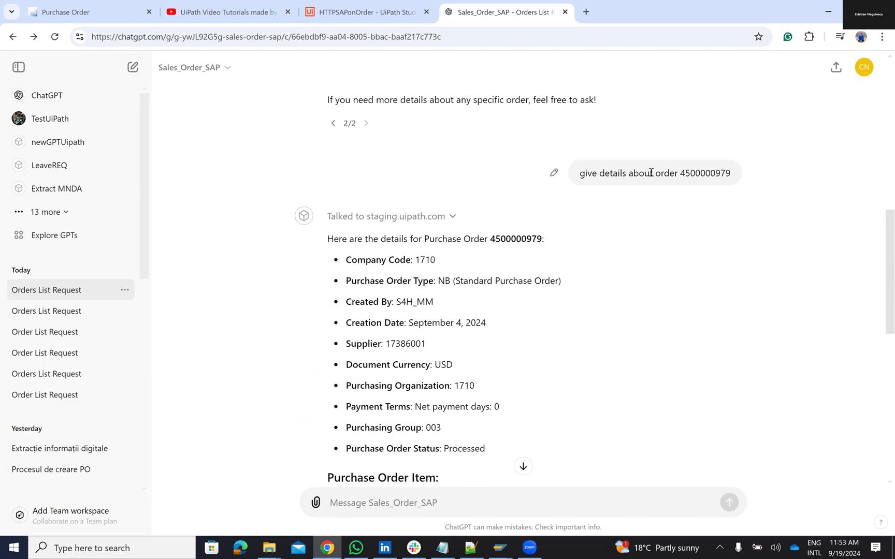
scroll(642, 186, down, 7)
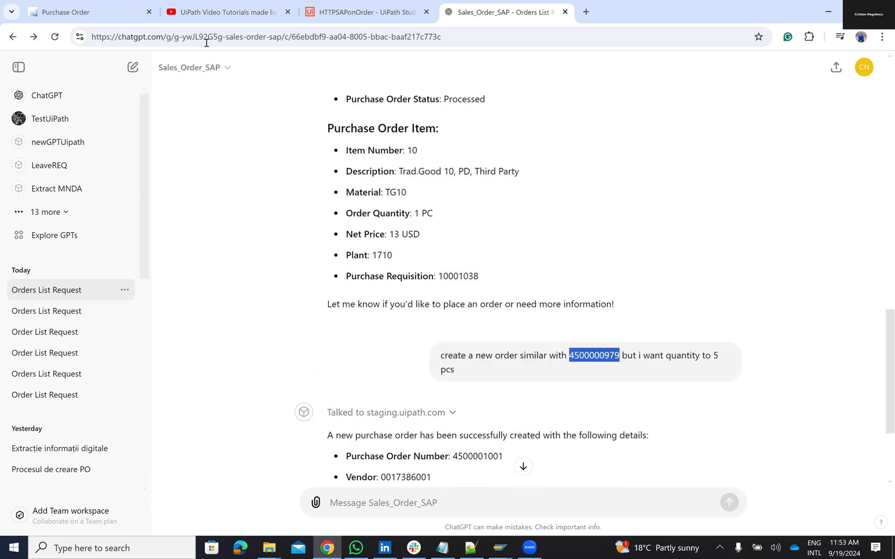
click(207, 12)
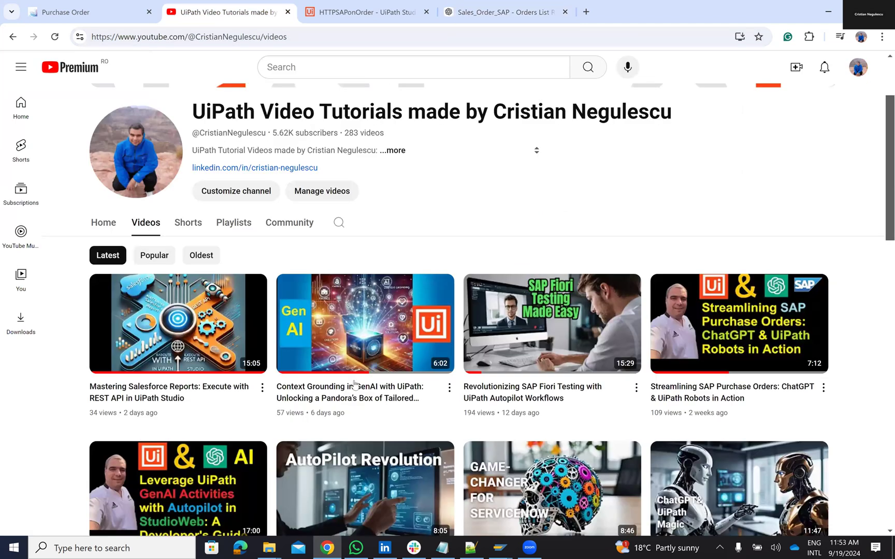
scroll(356, 383, down, 10)
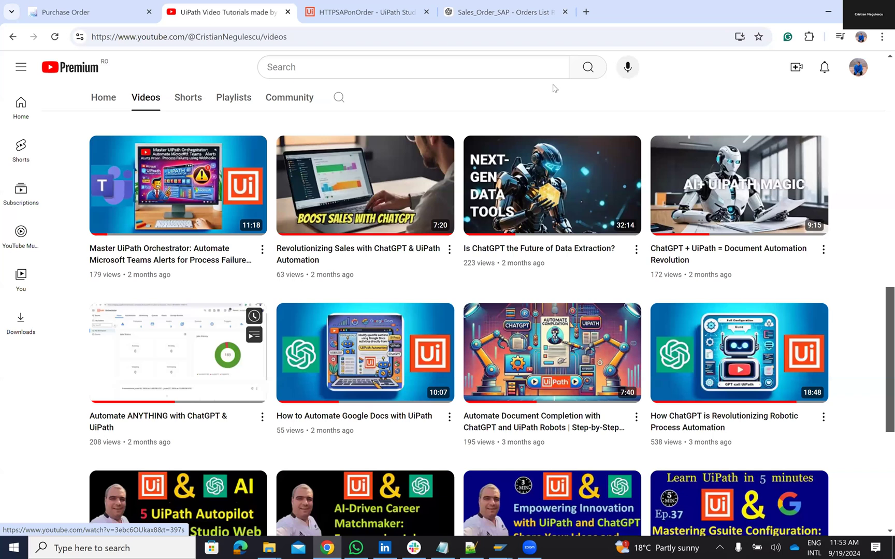
scroll(554, 88, up, 9)
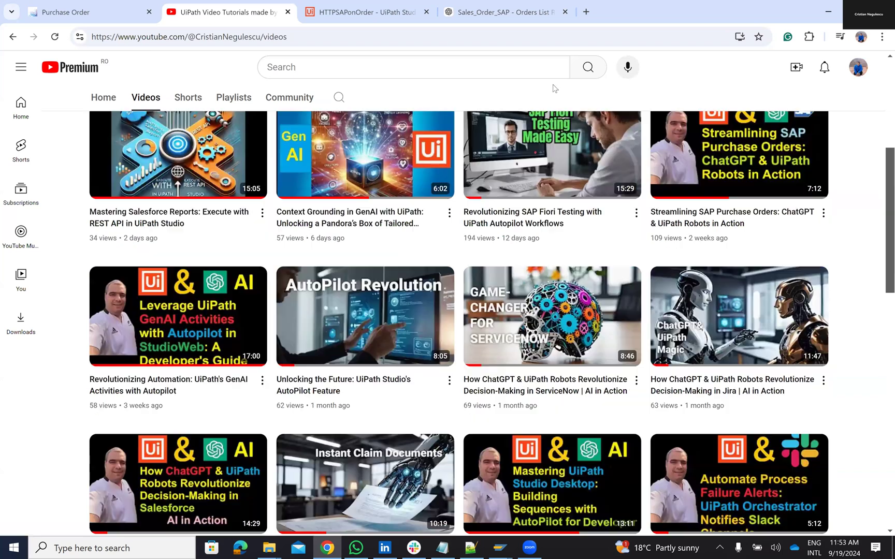